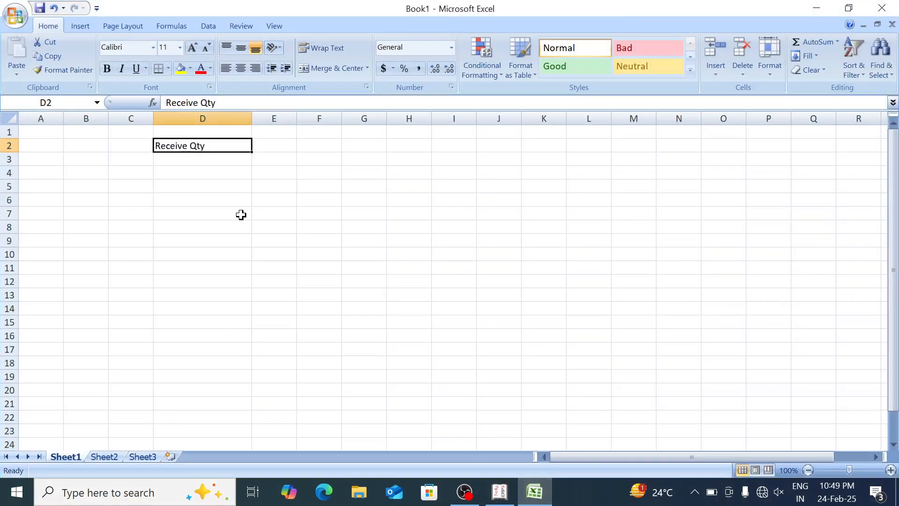
Add the header Name in C2, before Receive Qty, and the header Rate in E2
key("Return")
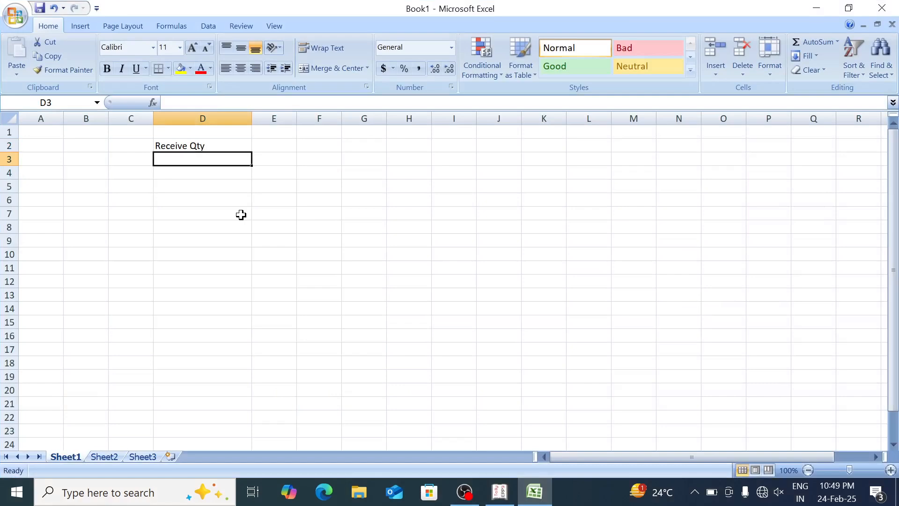
key("Up")
key("Left")
type("Name")
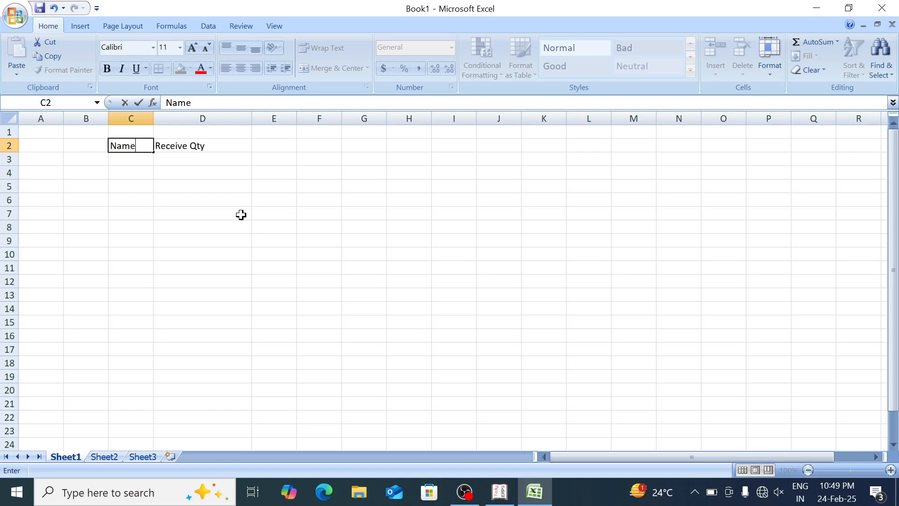
key("Tab")
key("Tab")
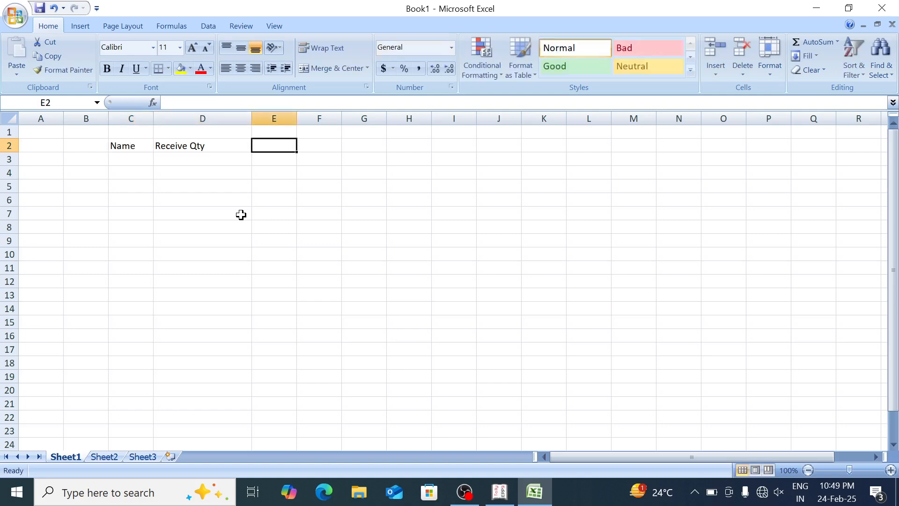
type("Rate")
key("Return")
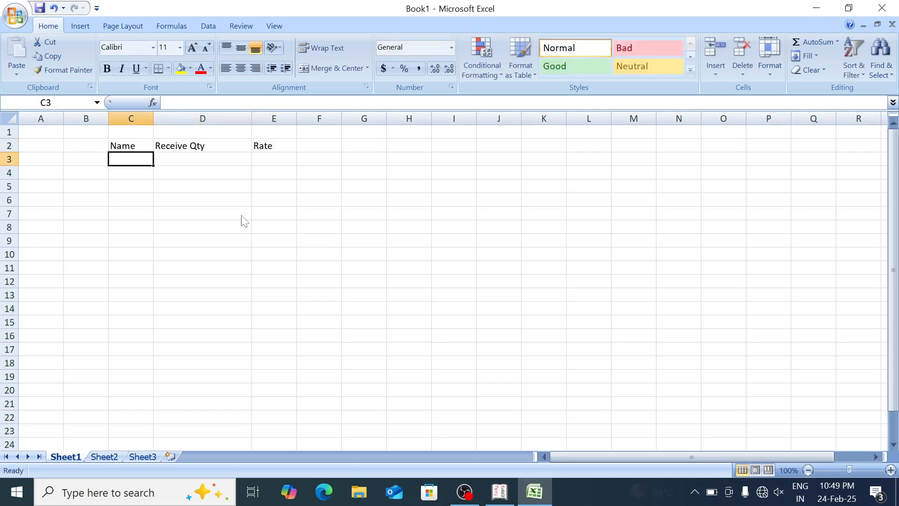
Fill in row 3 with the item mouse, 105 under Receive Qty and 100 in column E
type("mouse")
key("Tab")
key("Tab")
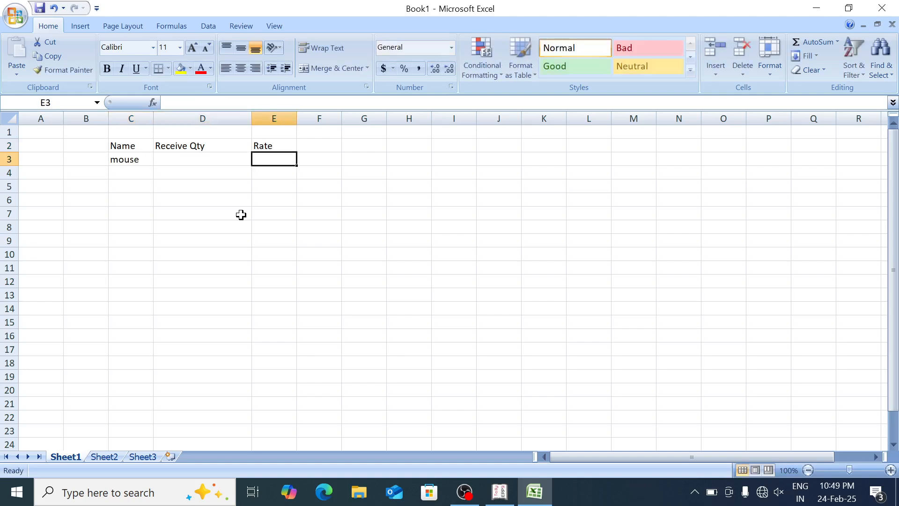
key("shift+Tab")
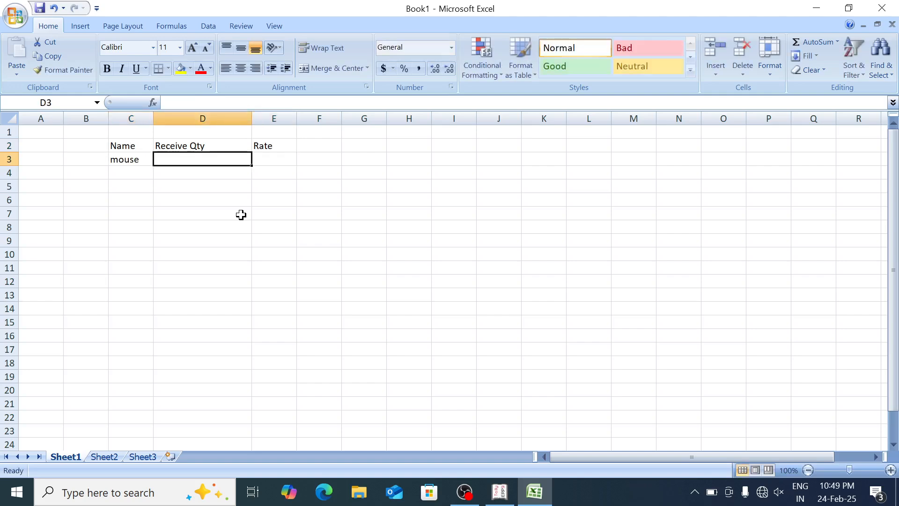
type("105")
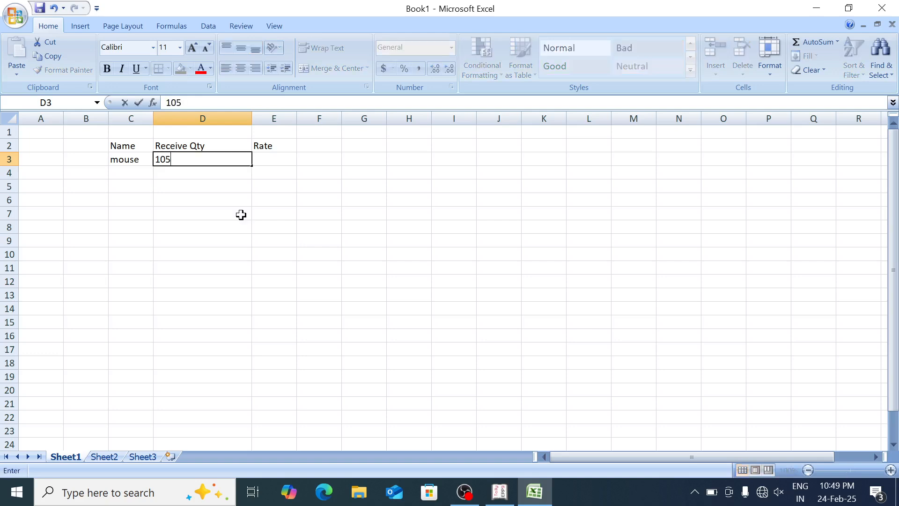
key("Tab")
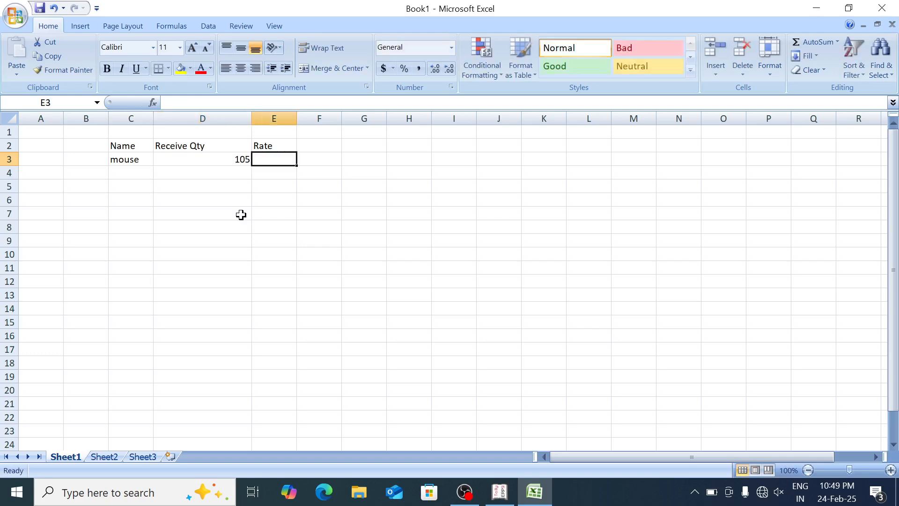
type("100")
key("Left")
Replace the header in E2 with Bill Qty
key("Right")
key("Up")
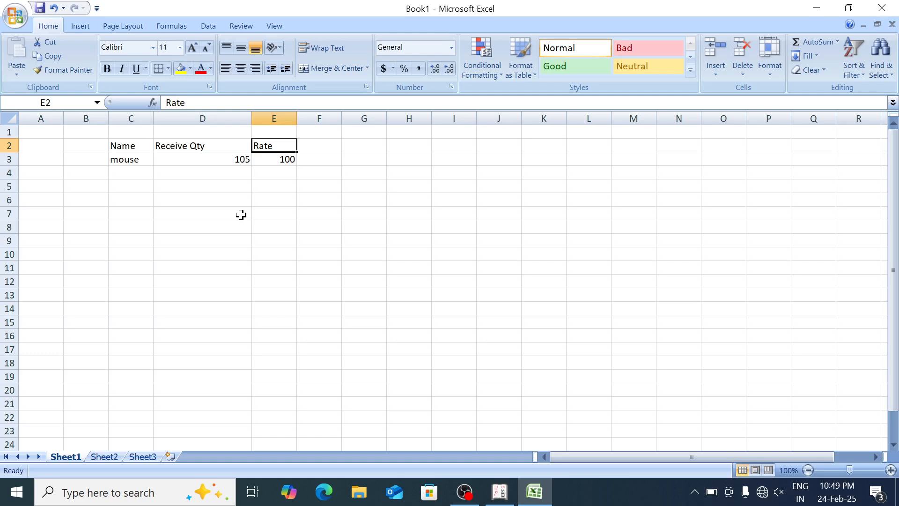
key("Left")
key("Left")
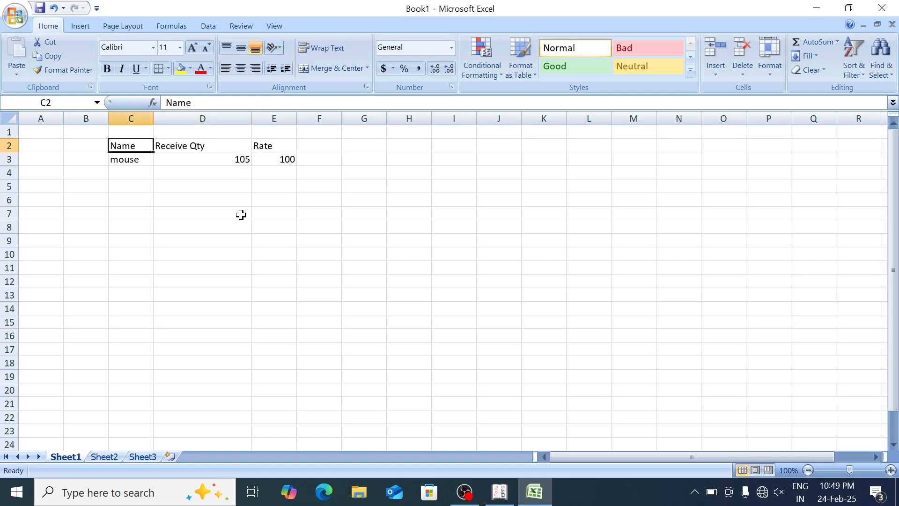
key("Right")
key("Right")
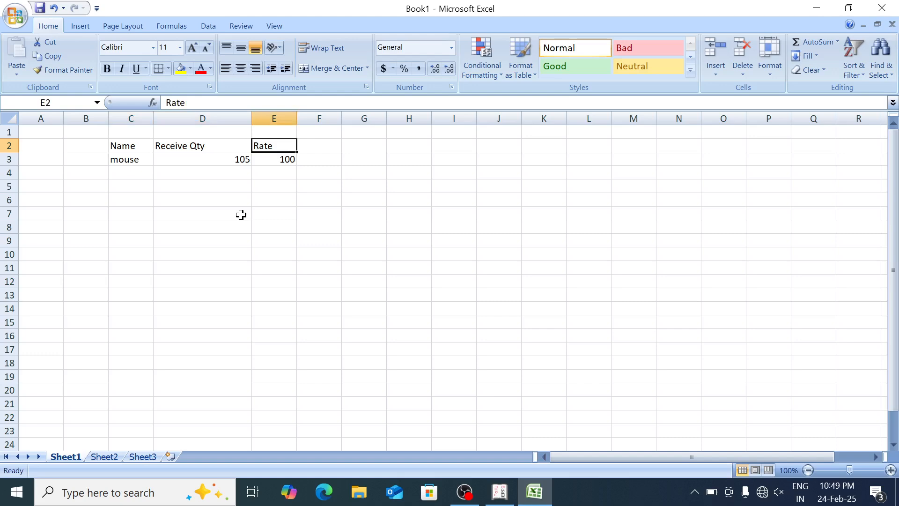
type("B")
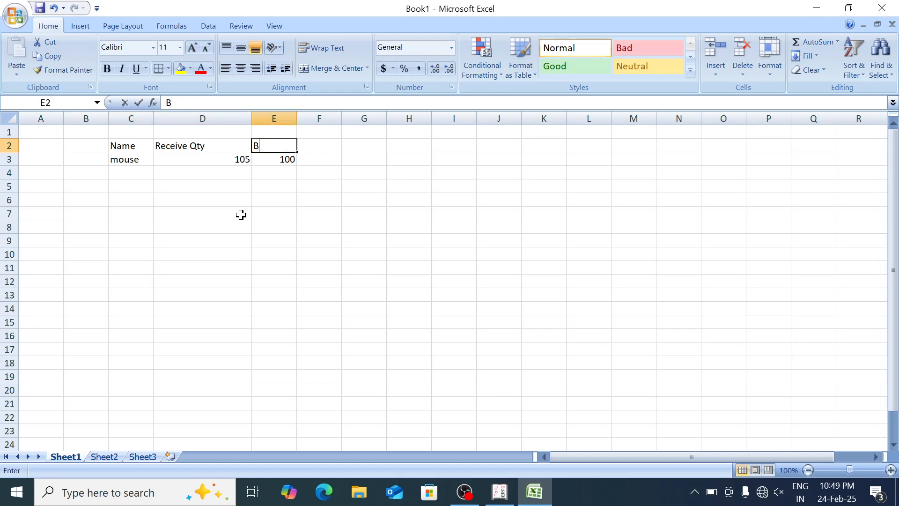
type("ill Qty")
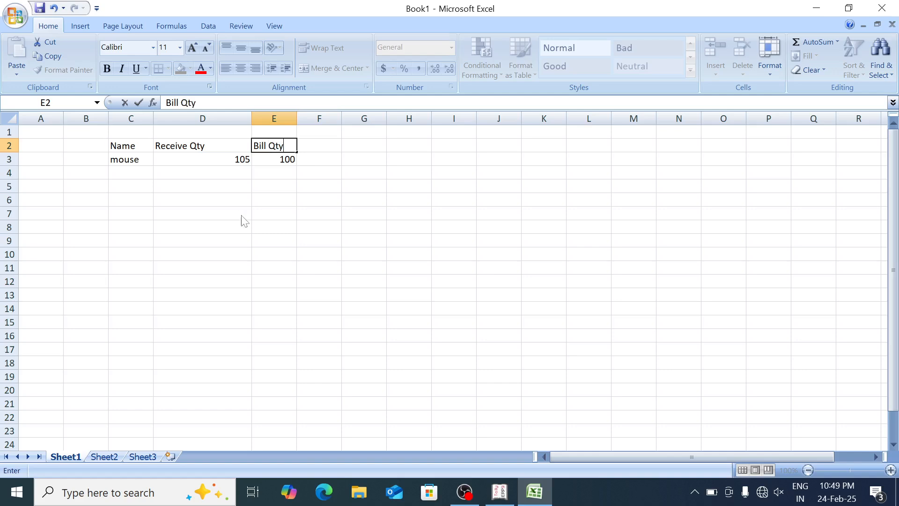
key("Return")
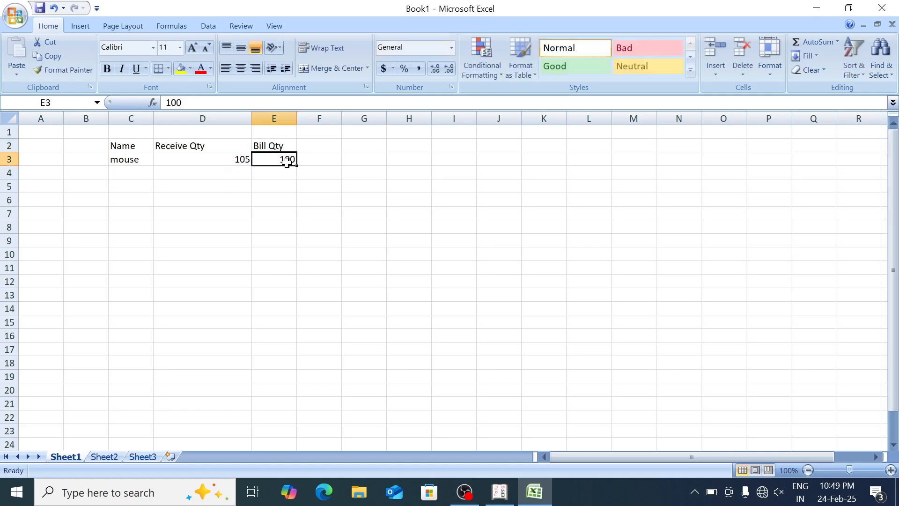
Switch to Tally.ERP 9 and shut the open company Emax Education Pvt Ltd
left_click(226, 159)
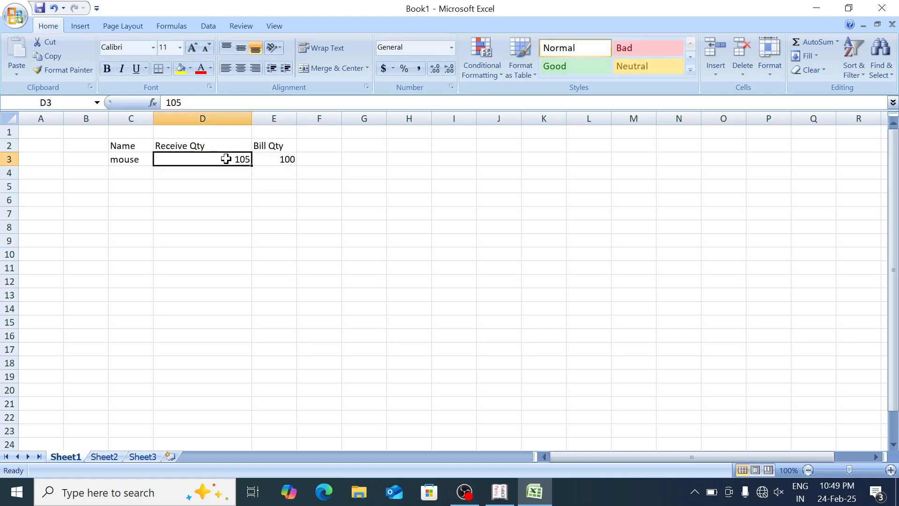
left_click(508, 493)
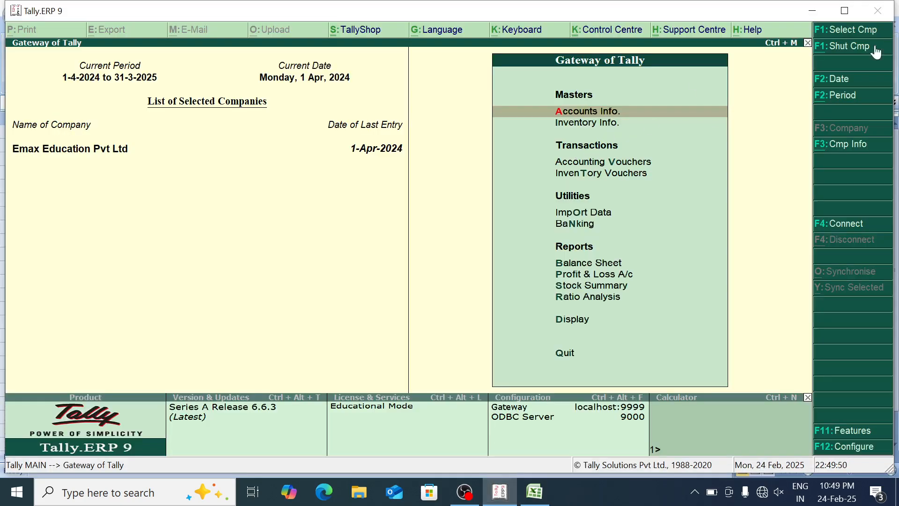
left_click(851, 47)
Start creating a new company named Actual Bill, keeping the same mailing name and leaving the address blank
key("Down")
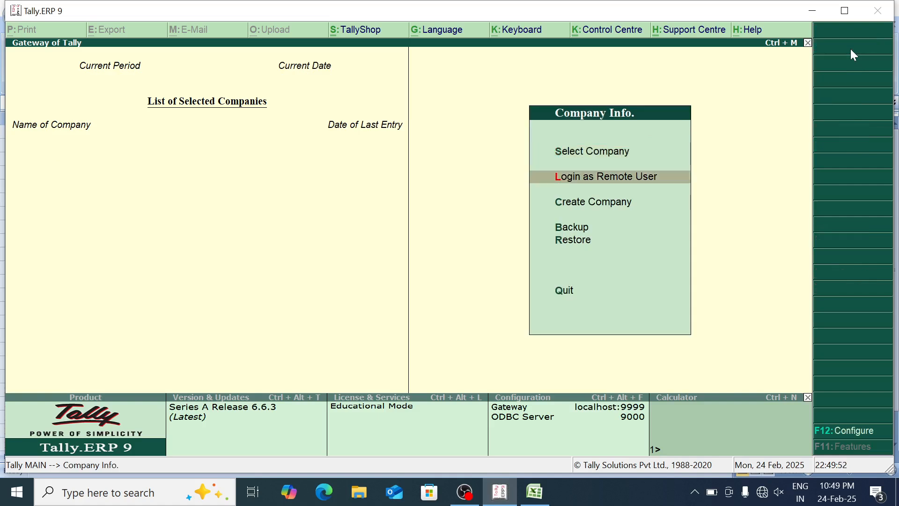
key("Down")
key("Down")
key("Up")
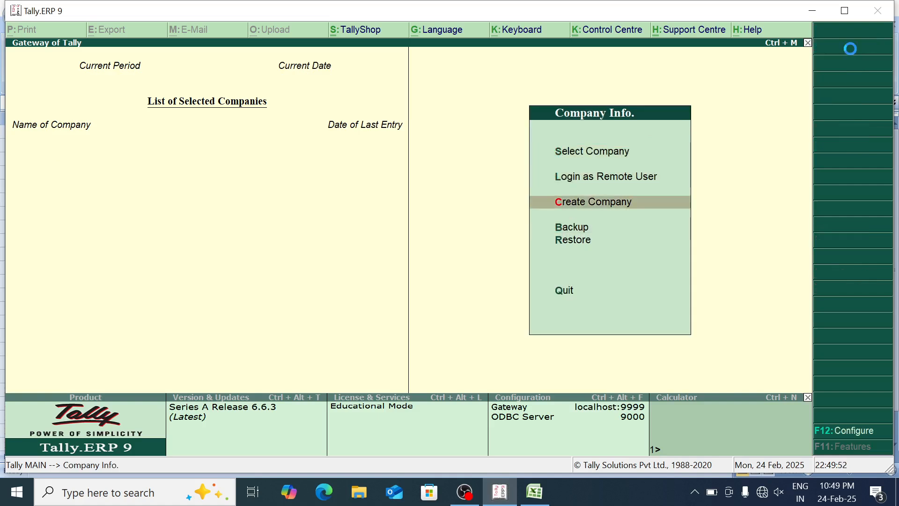
key("Return")
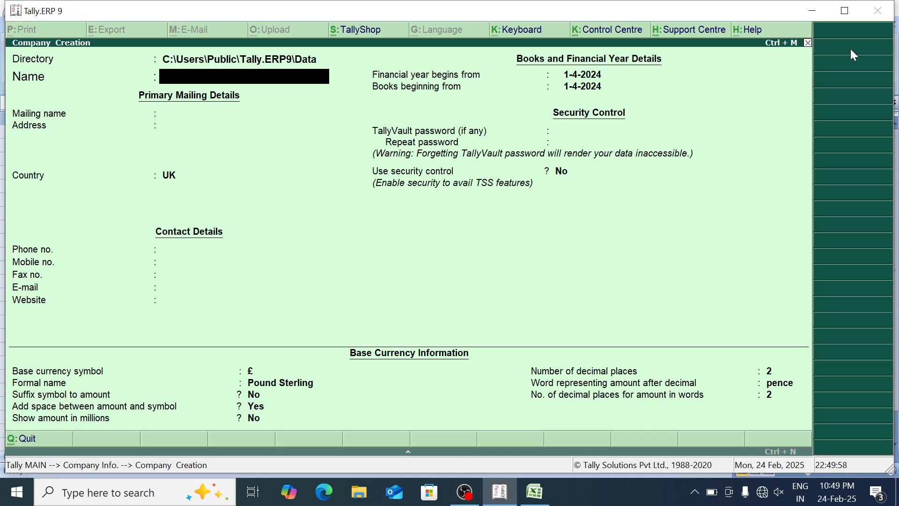
type("Actual Bill")
key("Return")
Set the company's country to India and state to Uttar Pradesh, and accept the company creation
key("Return")
key("Return")
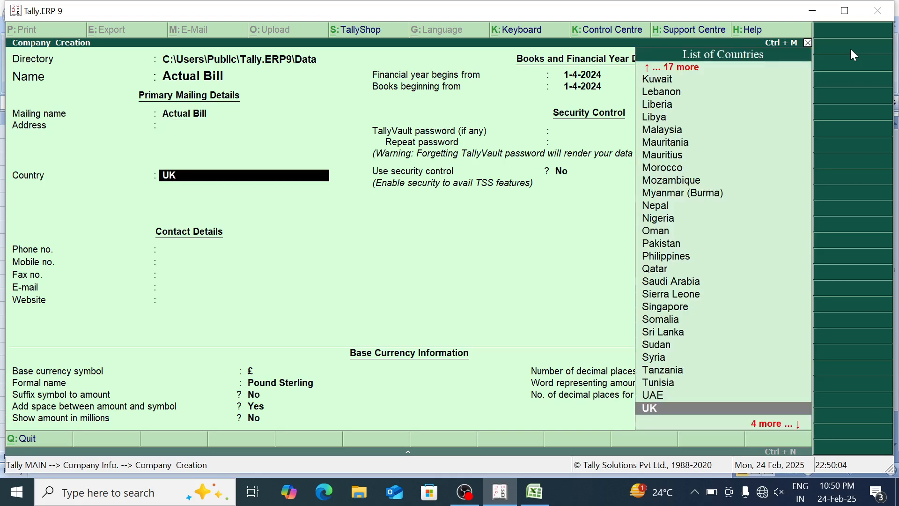
type("In")
key("Return")
type("U")
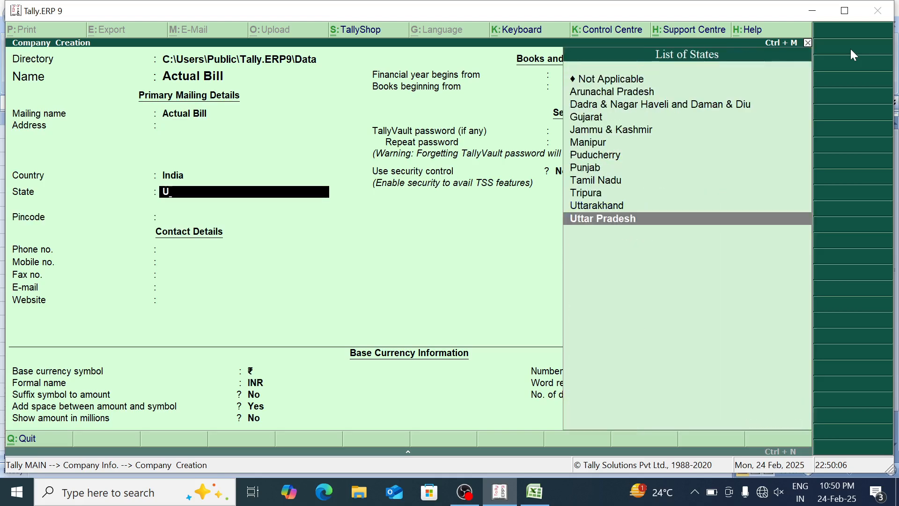
key("Return")
key("Return")
key("Return")
key("Return")
key("Return")
key("Return")
key("Return")
key("Return")
key("Return")
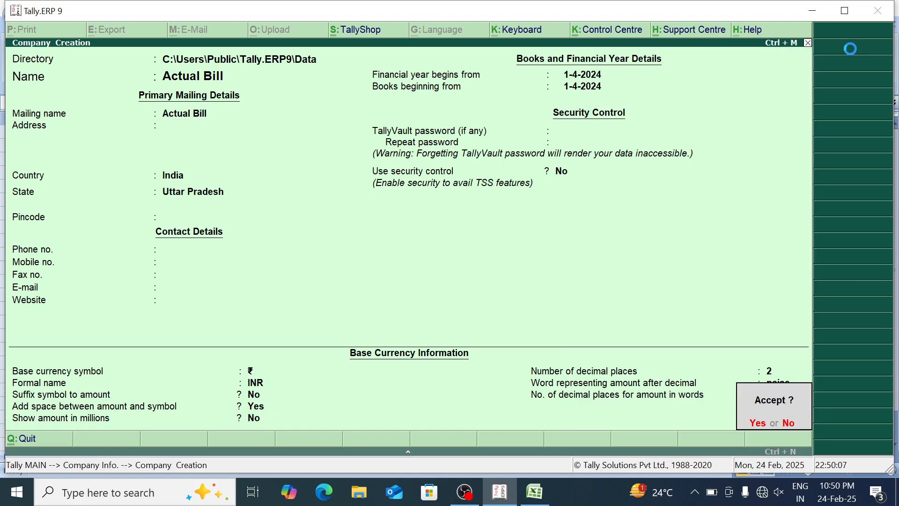
key("Return")
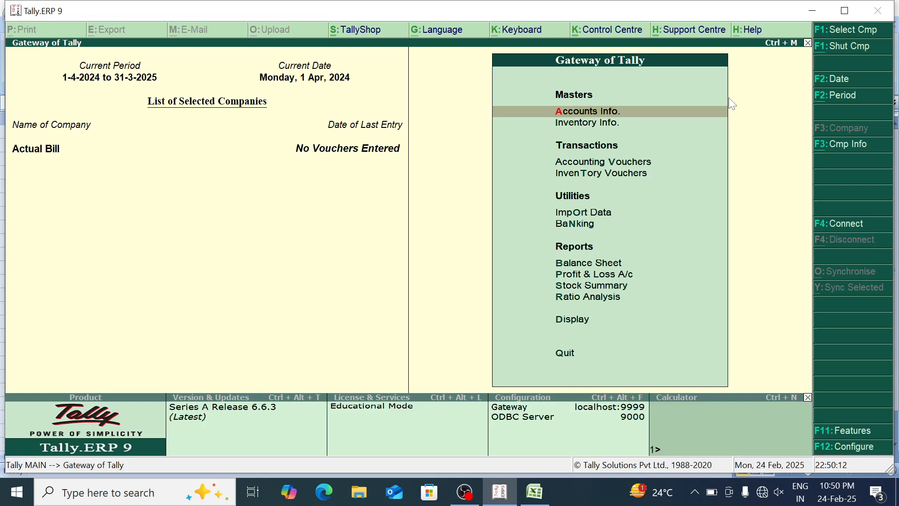
Start a new single stock item named Mouse under Primary in the inventory masters
key("Down")
key("Return")
key("Down")
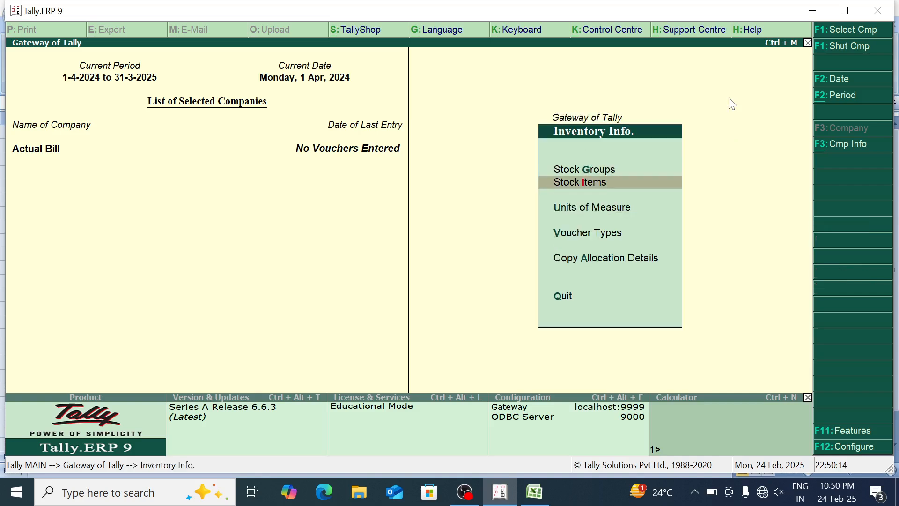
key("Return")
key("Return")
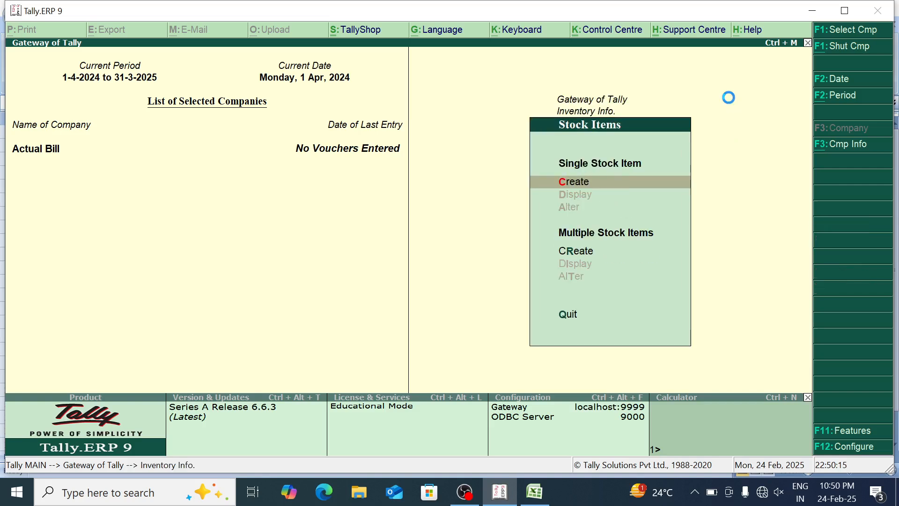
type("Mouse")
Create the unit pcs with the formal name Pieces and assign it to the Mouse item
key("Return")
key("Return")
key("Return")
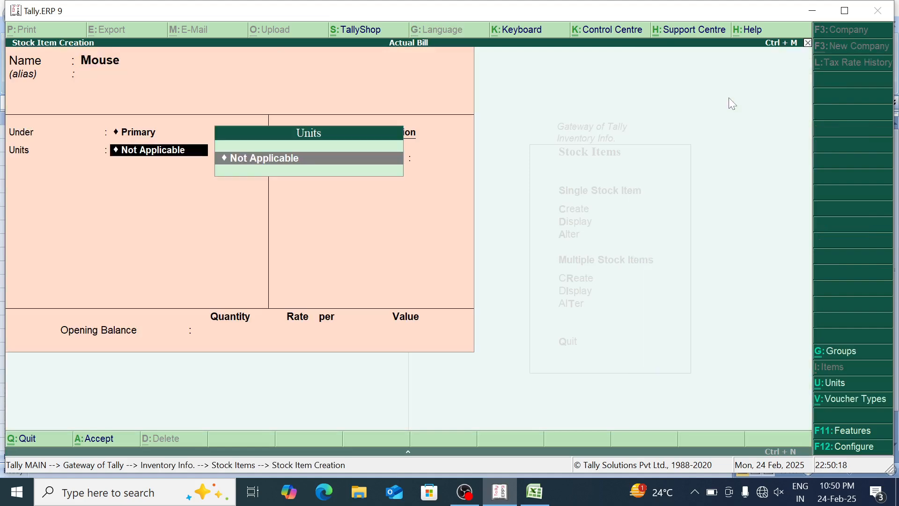
key("alt+c")
type("pcs")
key("Return")
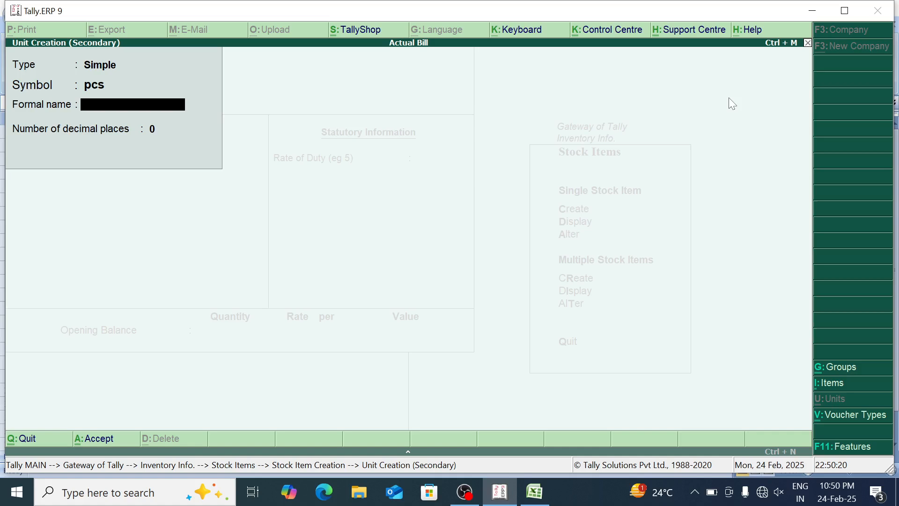
type("Pieces")
key("Return")
key("Return")
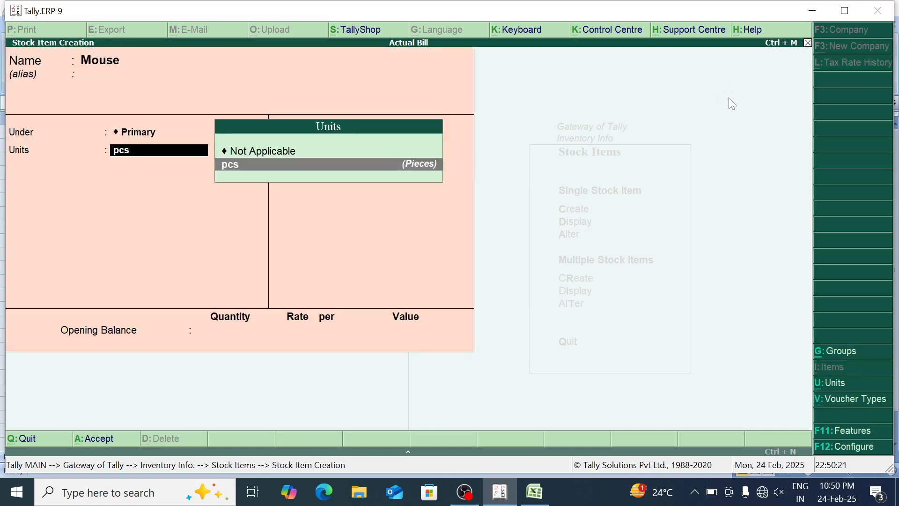
key("Return")
key("Return")
Save the Mouse item and fill in a Keyboard stock item under Primary with the unit pcs
key("Return")
type("yKey")
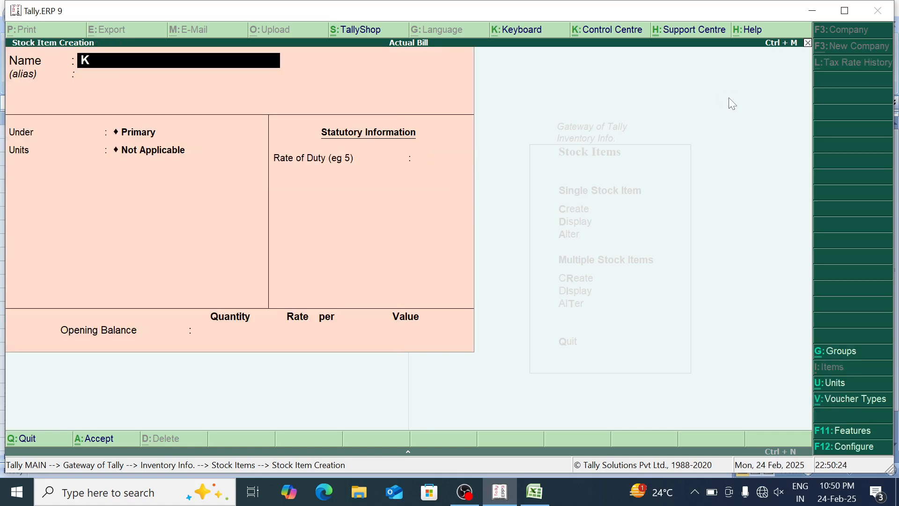
type("board")
key("Return")
type("L")
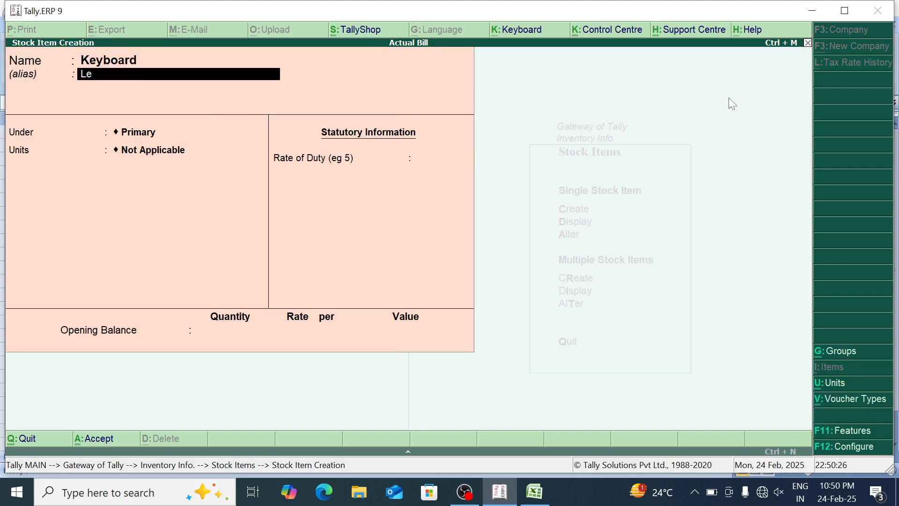
key("BackSpace")
key("Return")
key("Return")
key("Down")
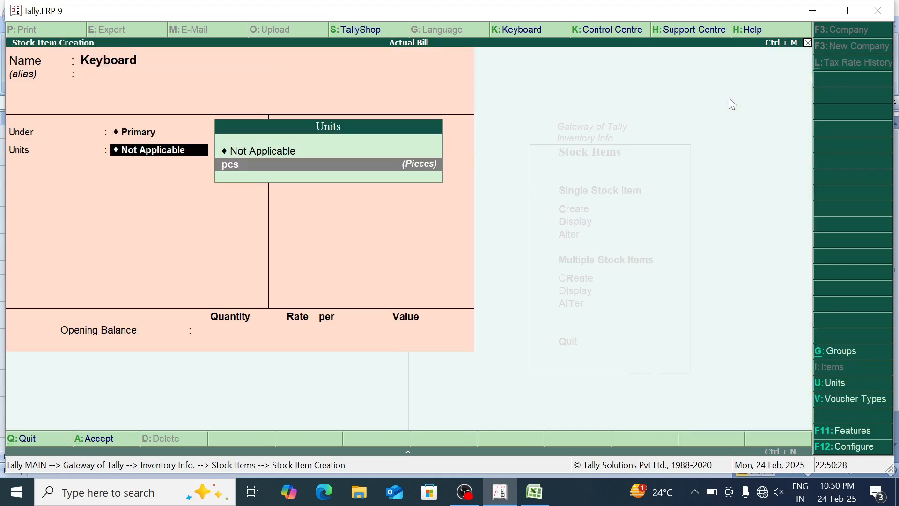
key("Return")
key("Return")
key("Return")
key("Return")
Save the Keyboard item and fill in a Watch stock item under Primary with the unit pcs
type("yWat")
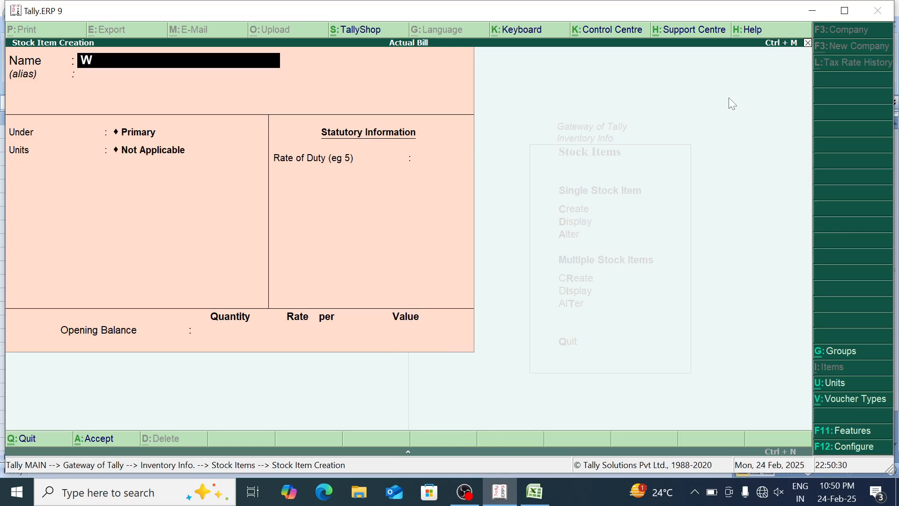
type("h")
key("BackSpace")
type("ch")
key("Return")
key("Return")
key("Return")
key("Down")
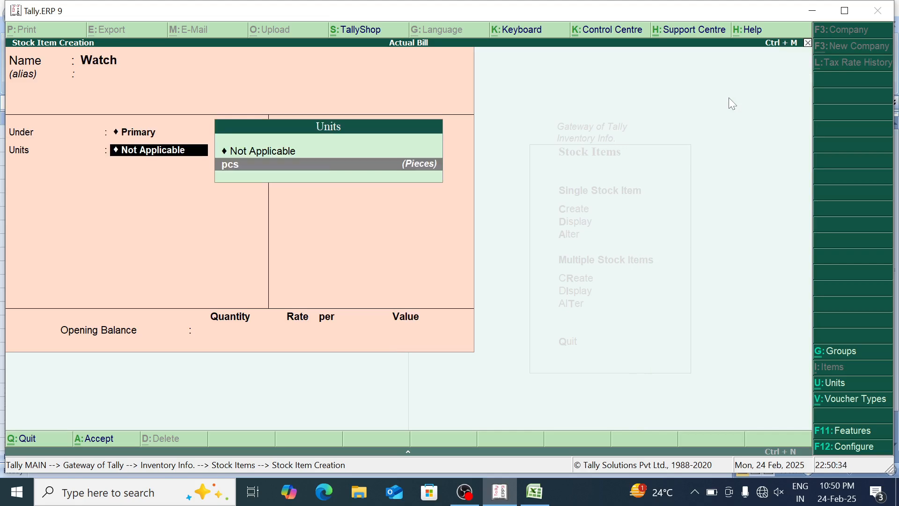
key("Return")
key("Return")
key("Return")
Save the Watch item, then create and save a Wifi stock item under Primary with the unit pcs
type("yWifi")
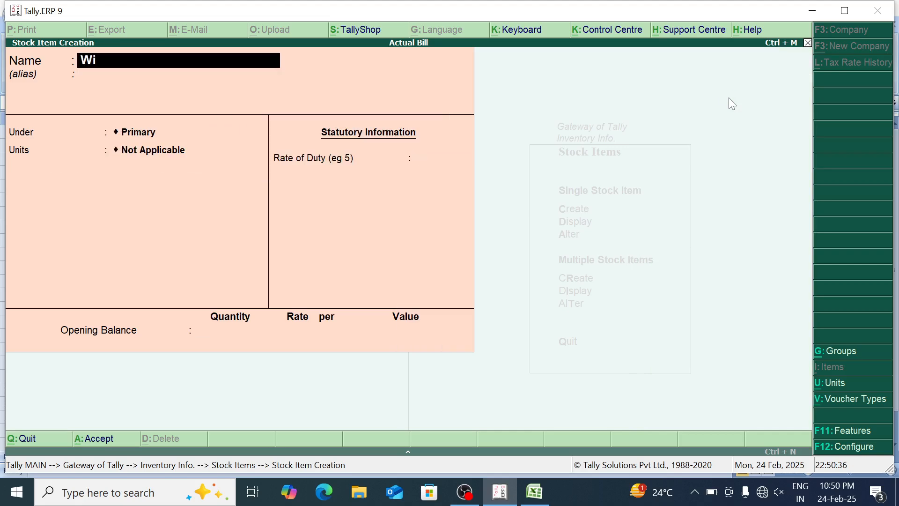
key("Return")
key("Return")
key("Return")
key("Down")
key("Return")
key("Return")
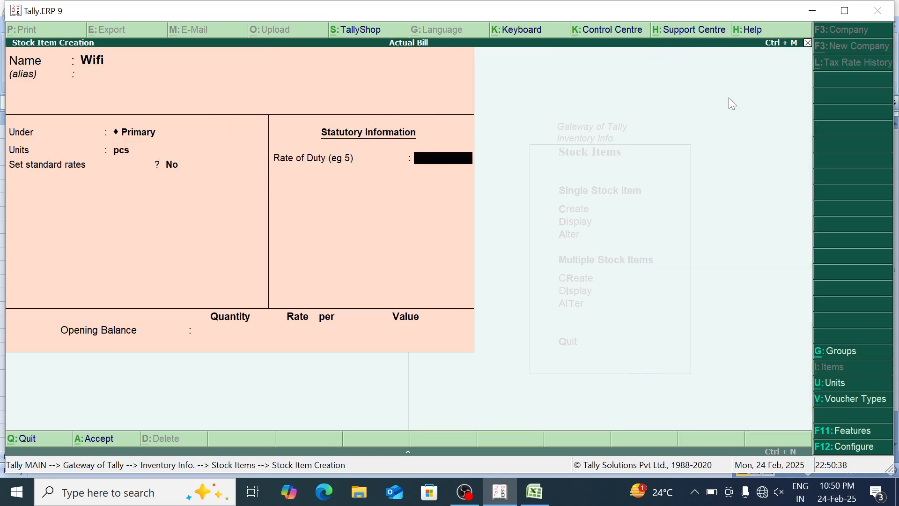
key("Return")
key("y")
key("Escape")
key("Escape")
key("Escape")
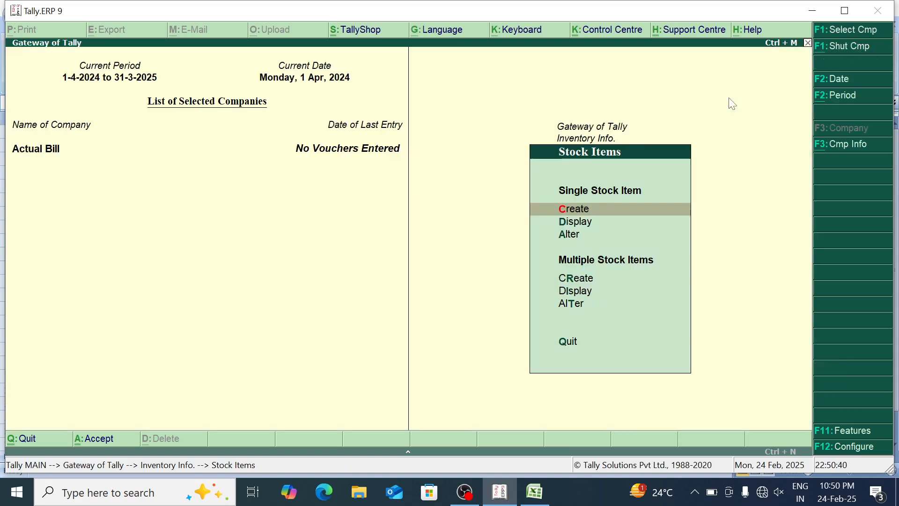
Start a new single ledger named Purchase in the accounts masters
key("a")
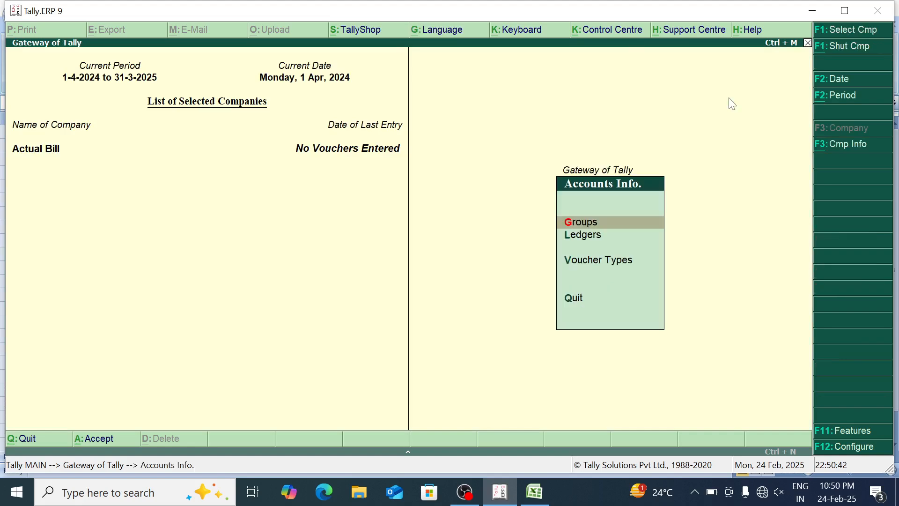
key("Down")
key("Return")
key("Return")
type("Purchase")
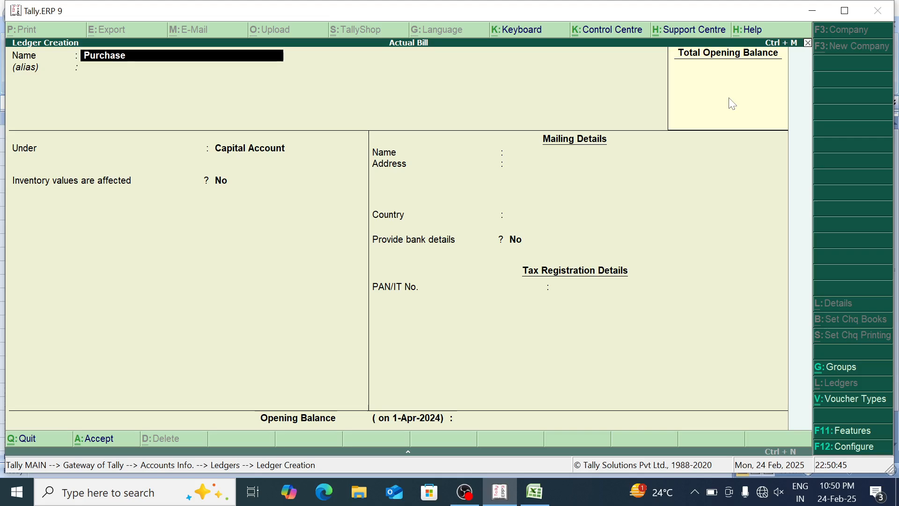
Place the Purchase ledger under Purchase Accounts and save it
key("Return")
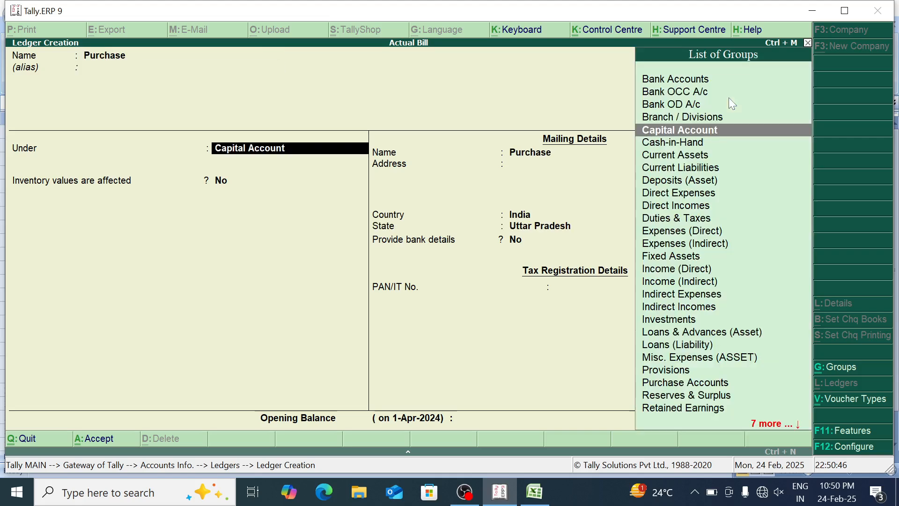
key("Return")
key("BackSpace")
type("Pur")
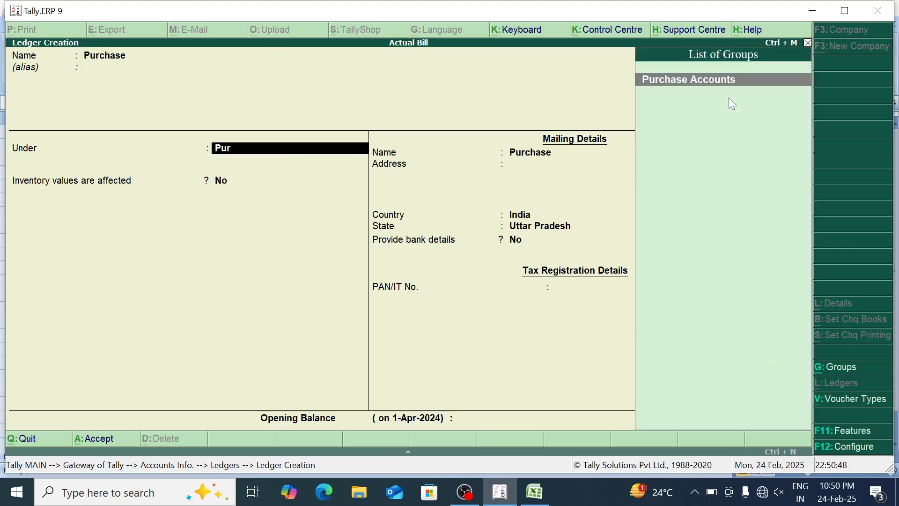
key("Return")
key("Return")
key("Return")
key("Return")
Create and save a ledger named Sale under Sales Accounts, and leave ledger creation
key("Return")
type("Sale")
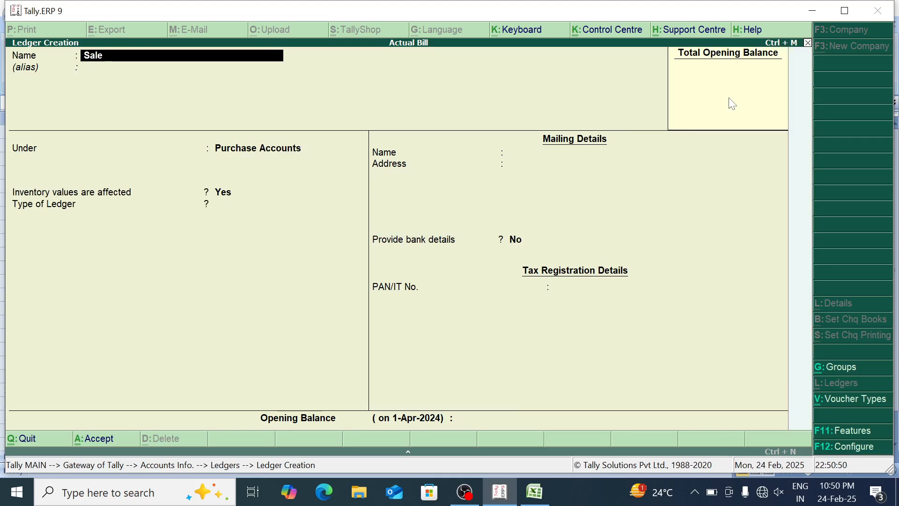
key("Return")
key("Return")
type("Sal")
key("Return")
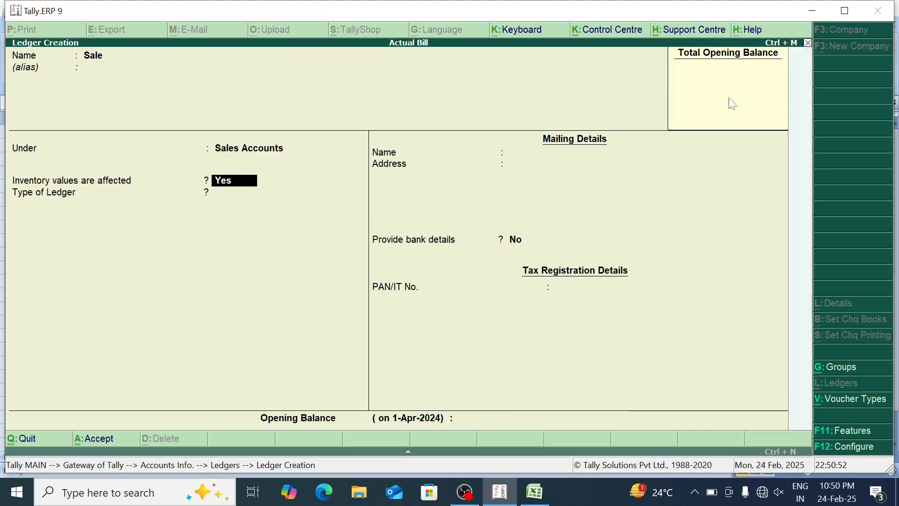
key("Return")
key("Return")
key("Return")
key("Return")
key("Escape")
key("Escape")
key("Escape")
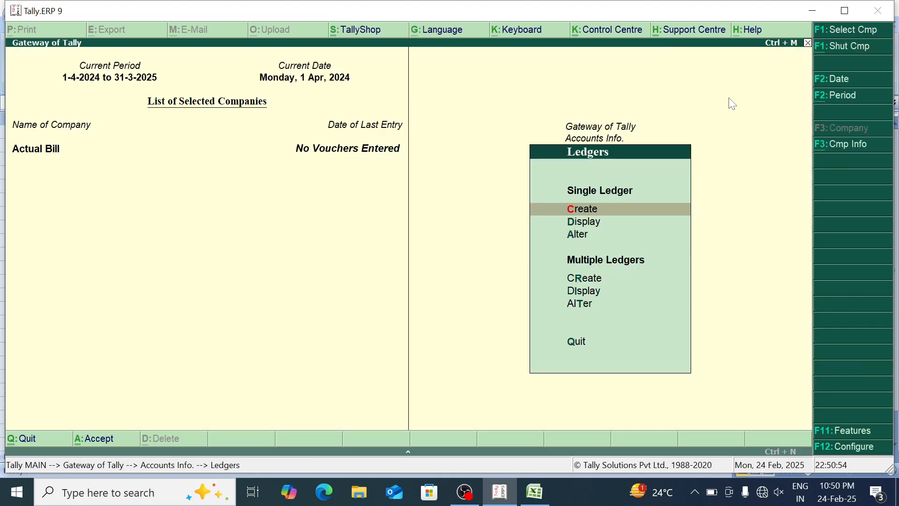
Open a new purchase voucher in the accounting vouchers
key("Down")
key("Down")
key("Return")
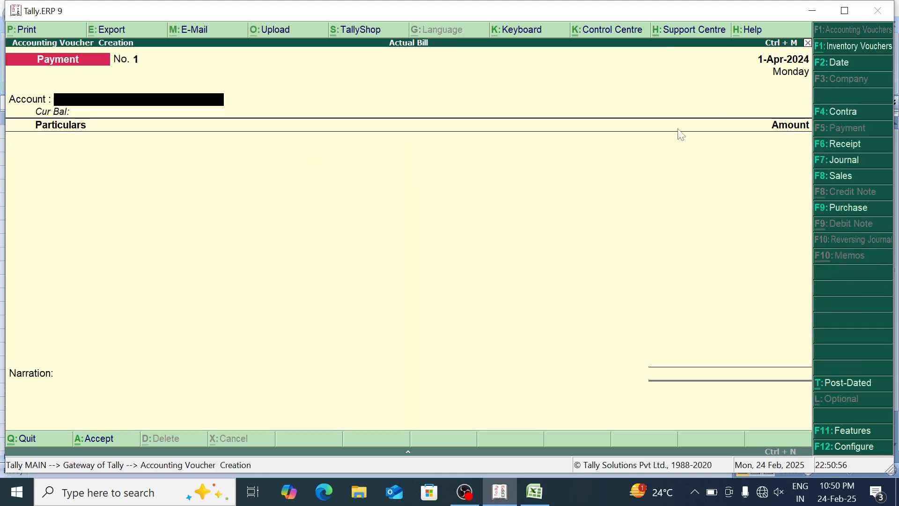
left_click(852, 211)
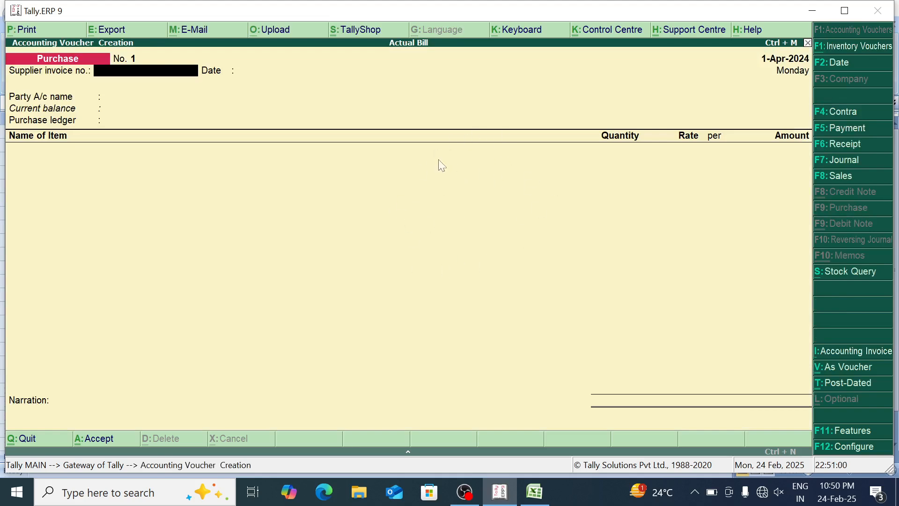
Enable separate actual and billed quantity columns in the company's inventory features and save the settings
left_click(858, 431)
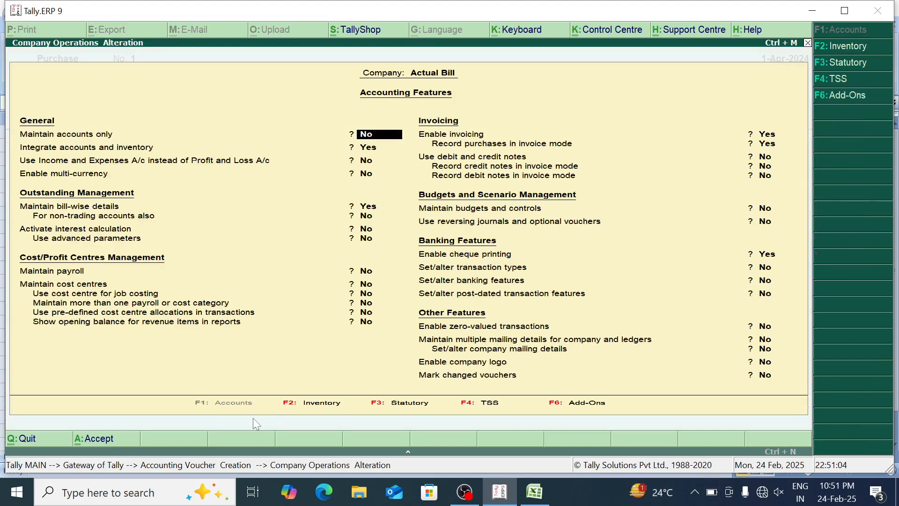
left_click(294, 404)
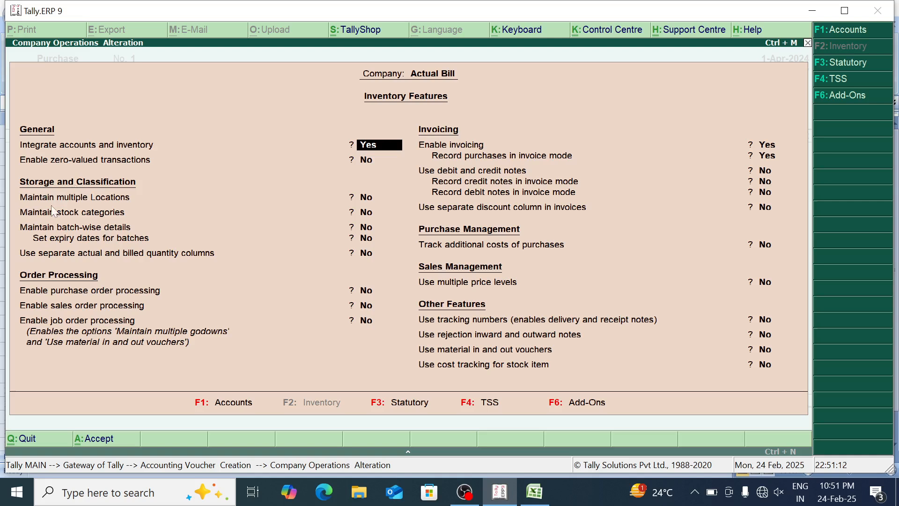
left_click(59, 255)
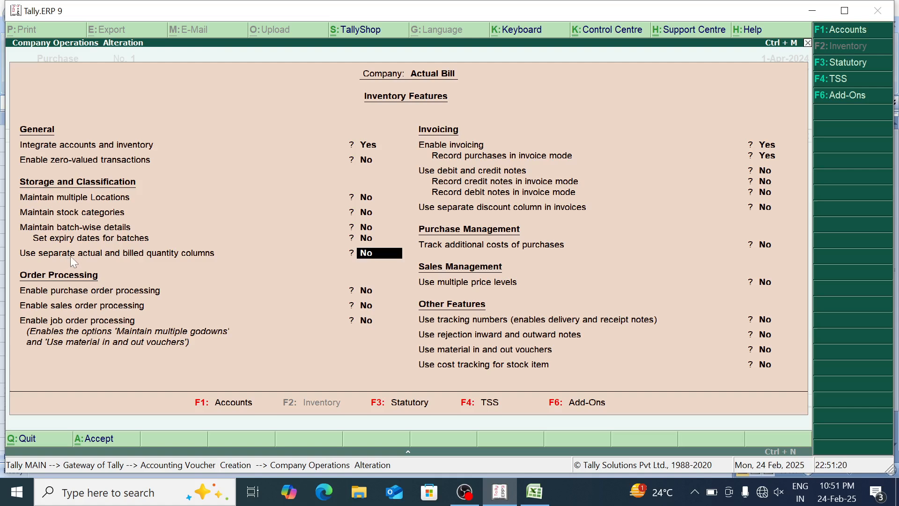
type("y")
key("Return")
key("Return")
key("Return")
key("Return")
key("Return")
key("Return")
key("Return")
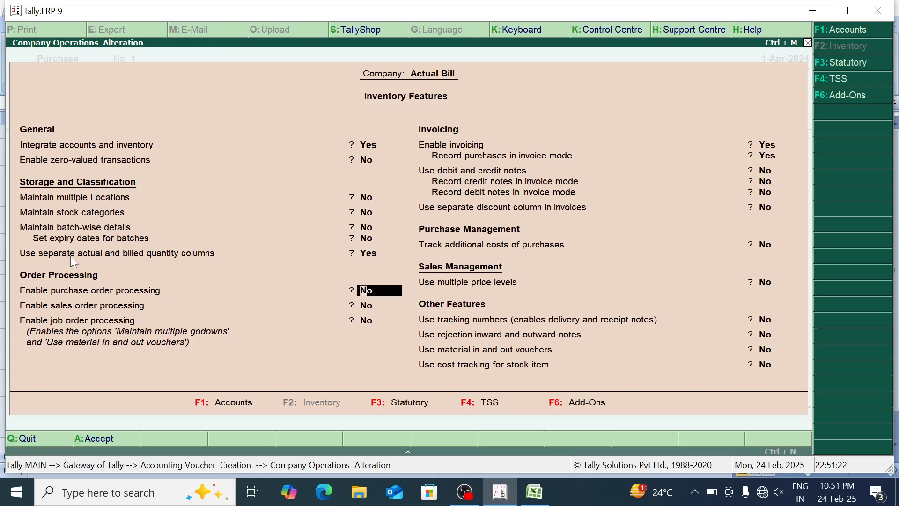
key("Return")
key("Return")
key("Return")
key("Return")
key("Return")
key("Return")
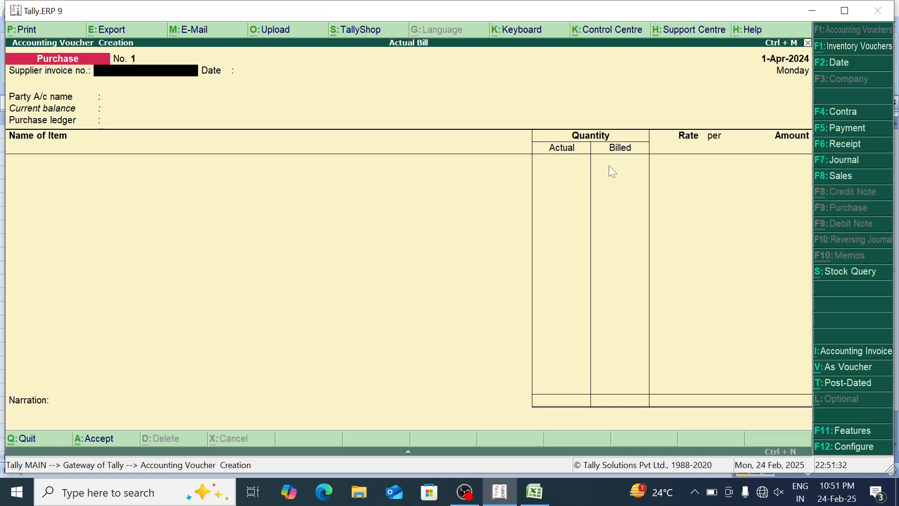
Set the purchase voucher's party account to Cash and its purchase ledger to Purchase, leaving the supplier invoice number and date blank
key("Return")
key("Return")
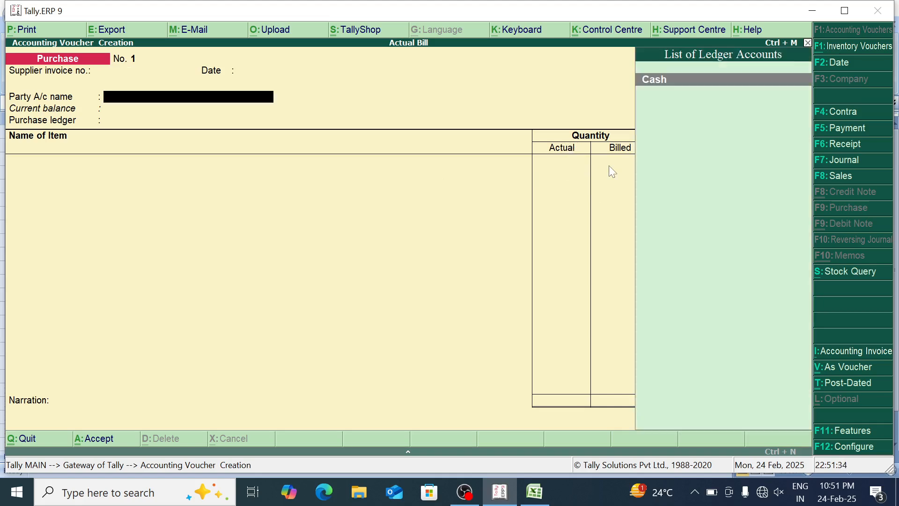
key("Return")
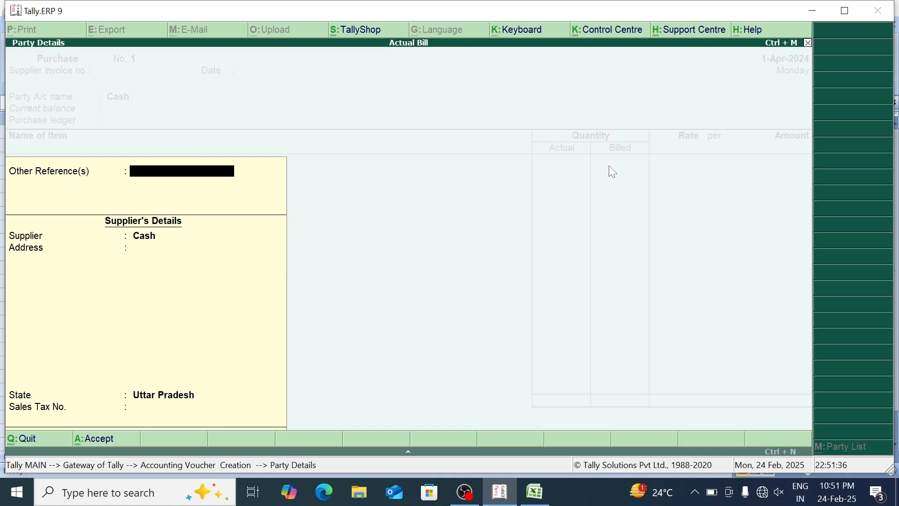
key("Return")
key("Return")
key("Return")
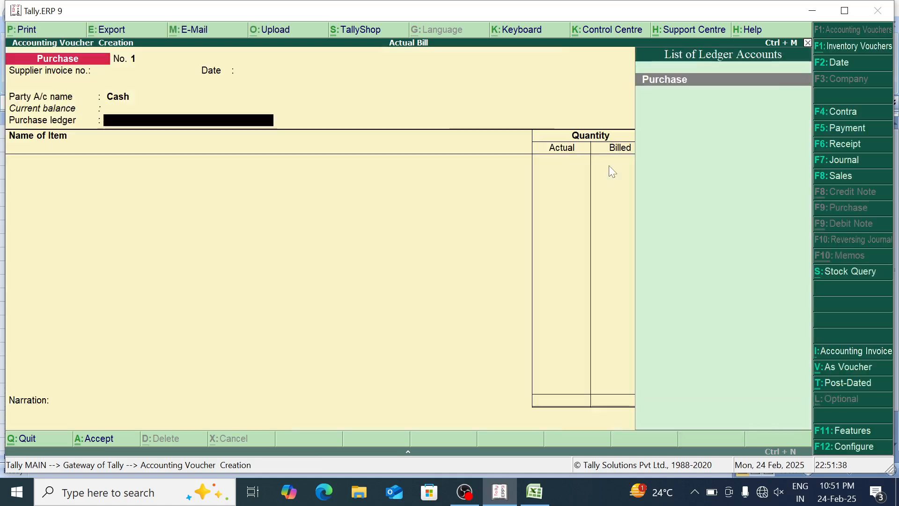
key("Return")
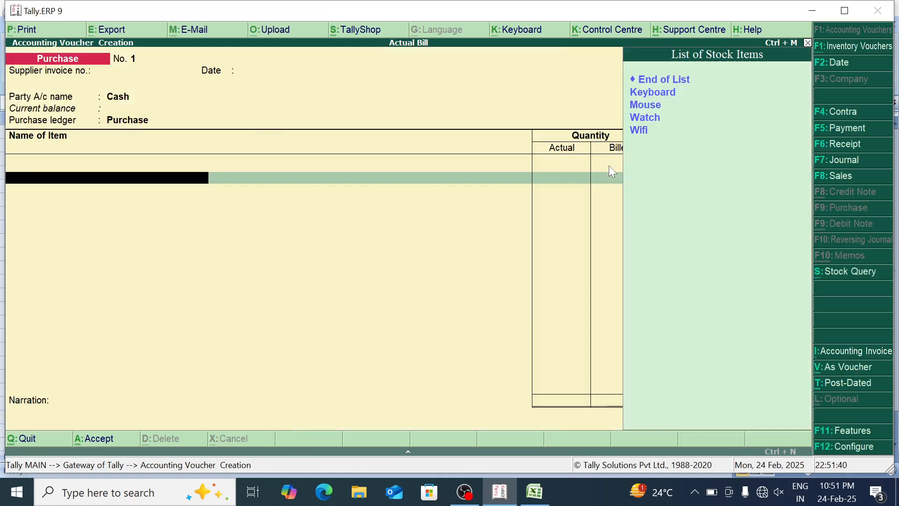
Add Keyboard to the purchase voucher with an actual quantity of 550 pcs, a billed quantity of 500 pcs and a rate of 300
key("Down")
key("Return")
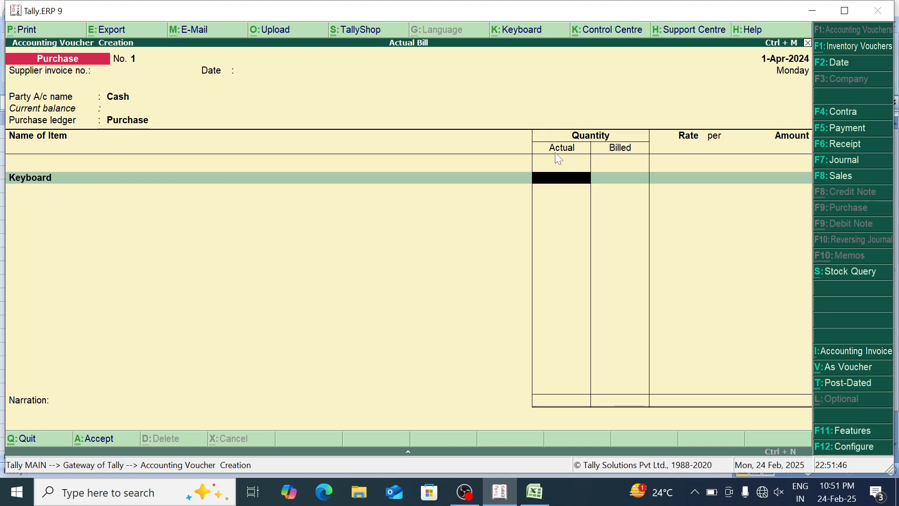
key("super+Up")
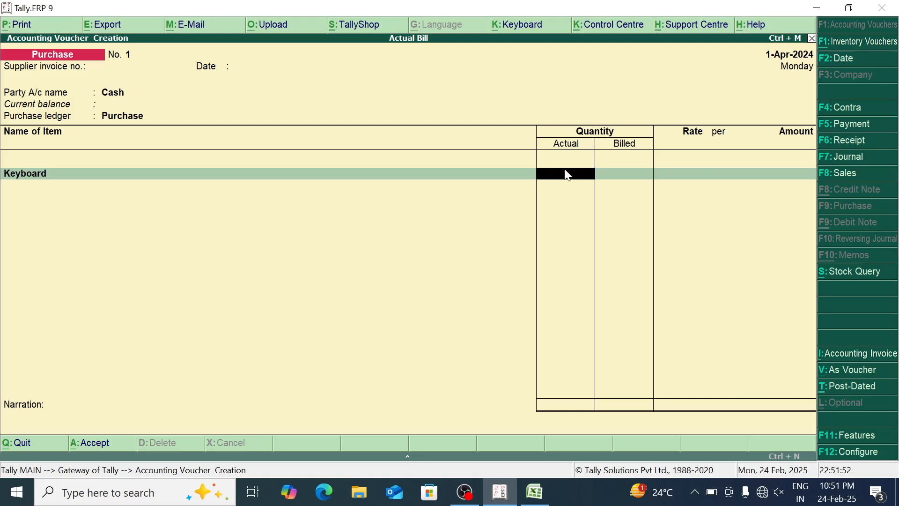
type("550")
key("Return")
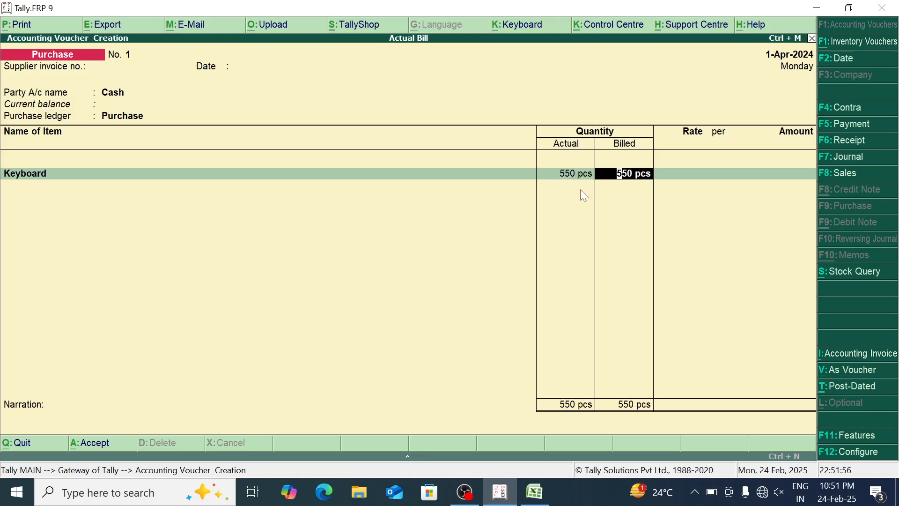
type("500")
key("Return")
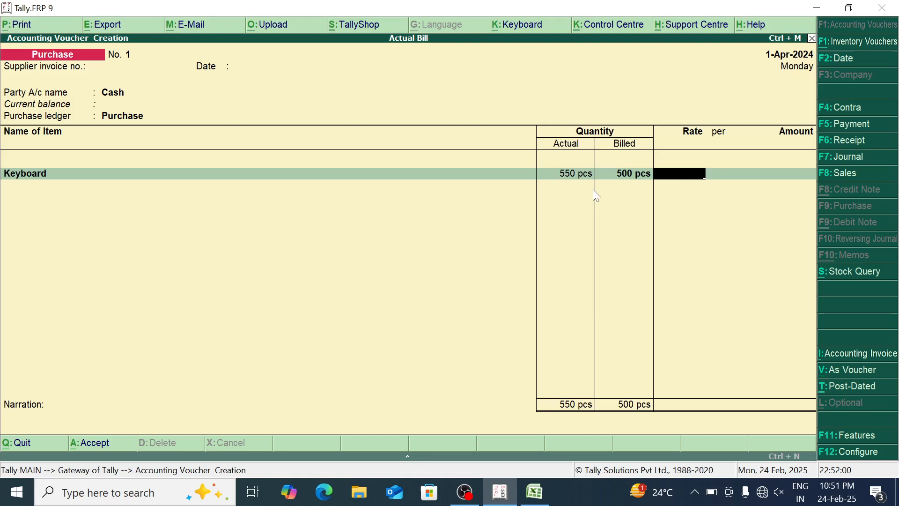
type("300")
key("Return")
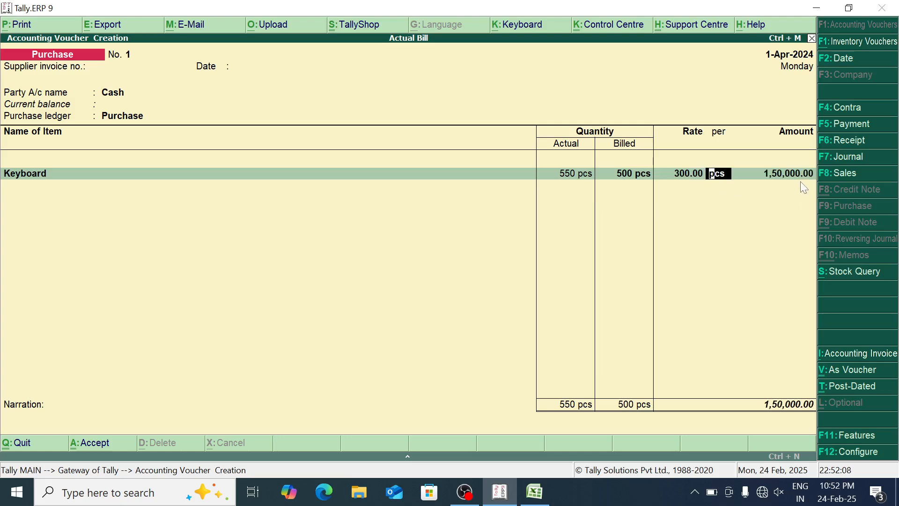
key("Return")
key("Return")
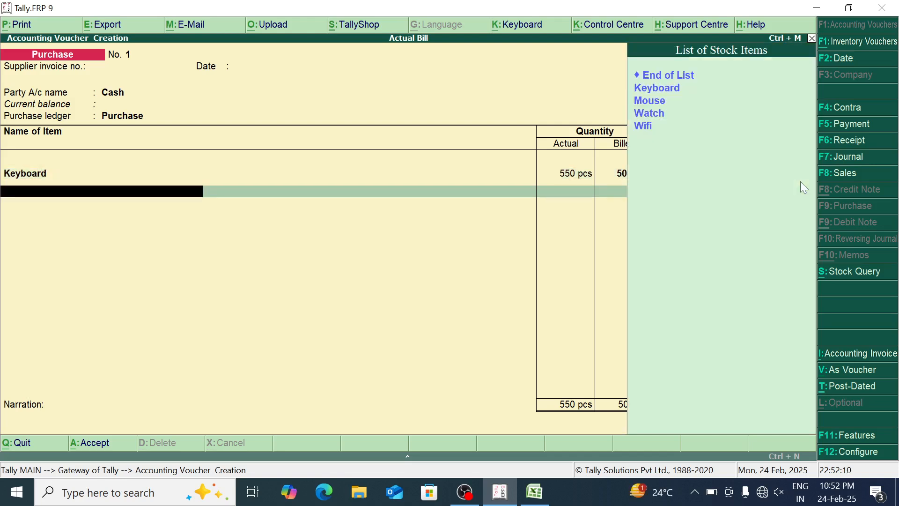
Add Mouse to the purchase voucher with an actual quantity of 110 pcs, a billed quantity of 100 pcs and a rate of 130
key("Down")
key("Down")
key("Return")
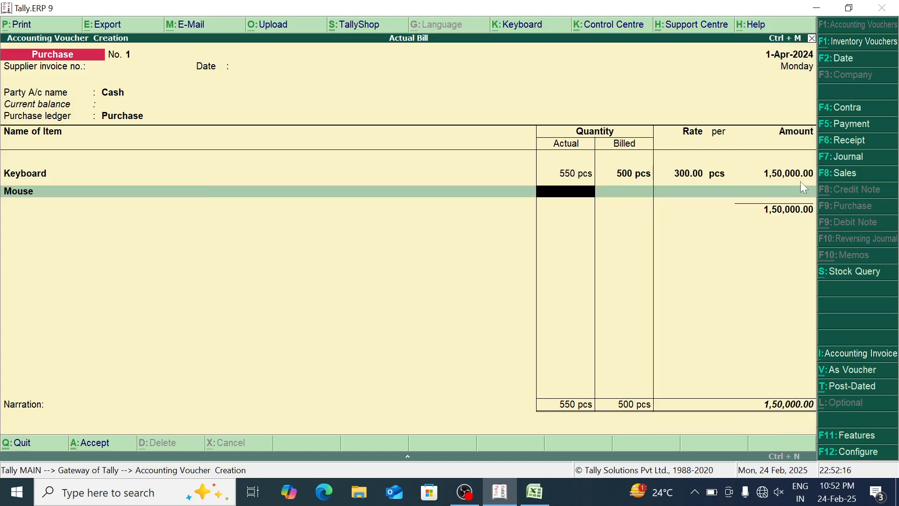
type("100")
key("Return")
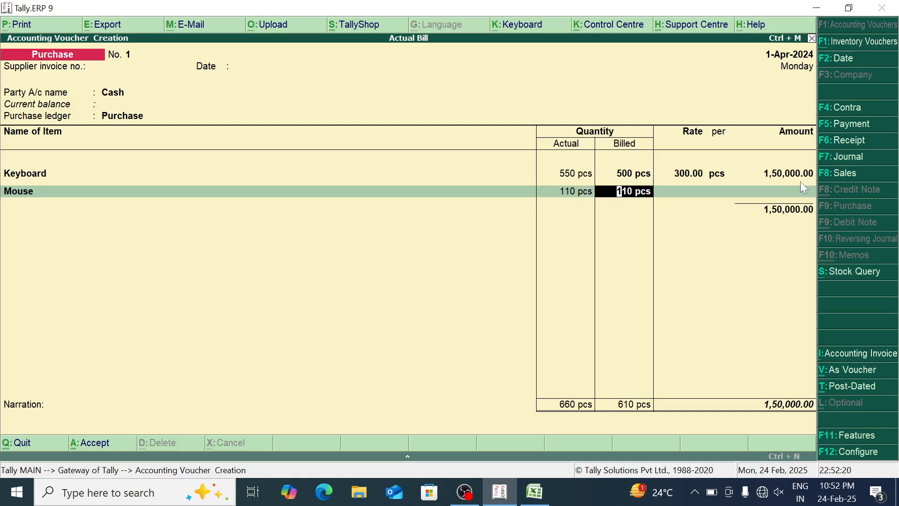
type("100")
key("Return")
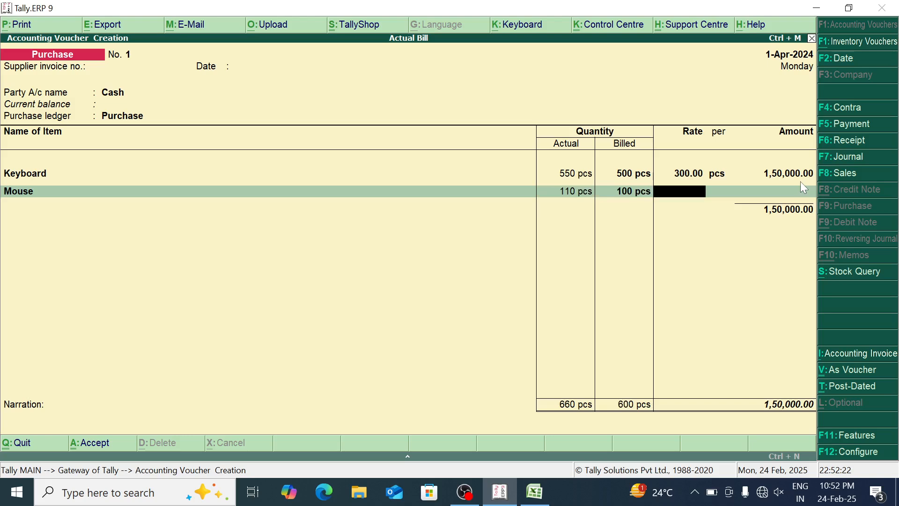
type("130")
key("Return")
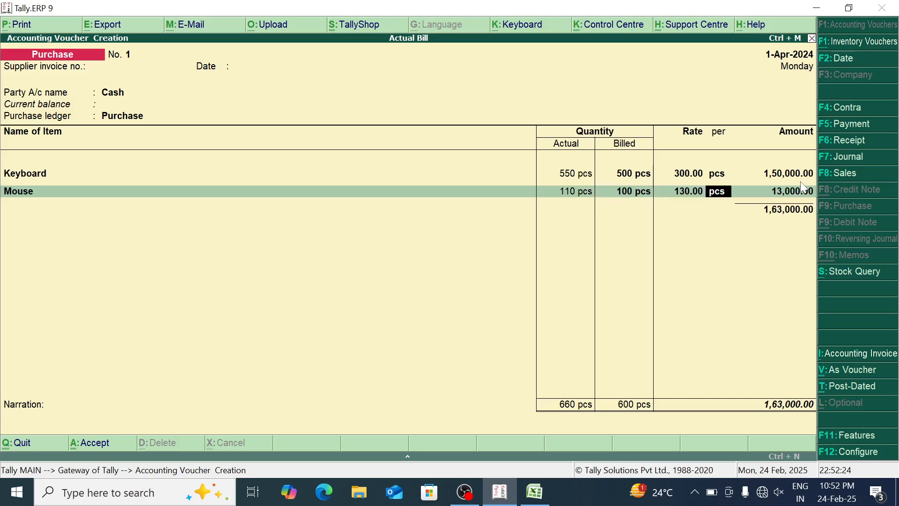
key("Return")
key("Return")
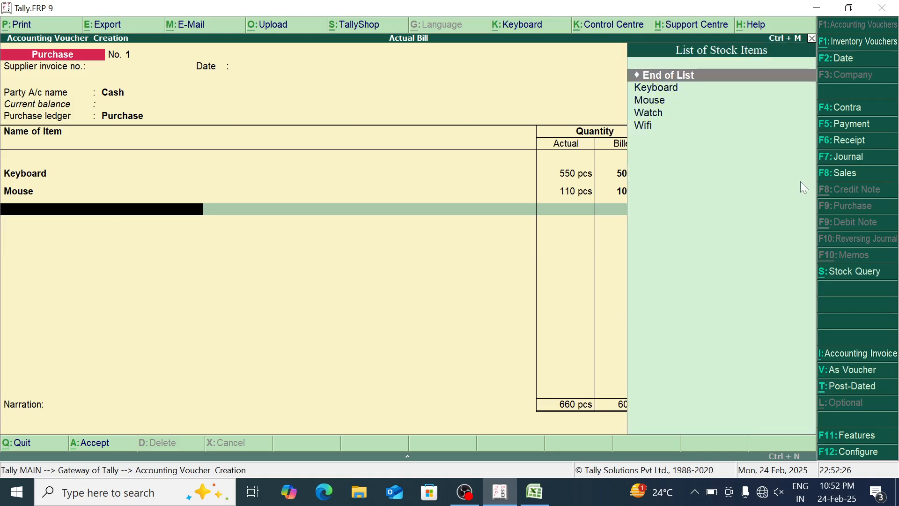
Add Watch to the purchase voucher with an actual quantity of 100 pcs, a billed quantity of 50 pcs and a rate of 200
key("Down")
key("Down")
key("Down")
key("Return")
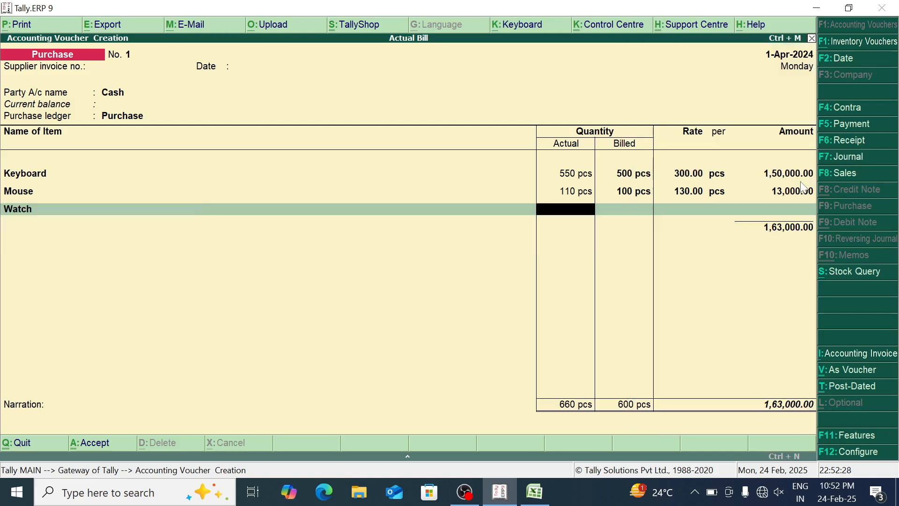
type("100")
key("Return")
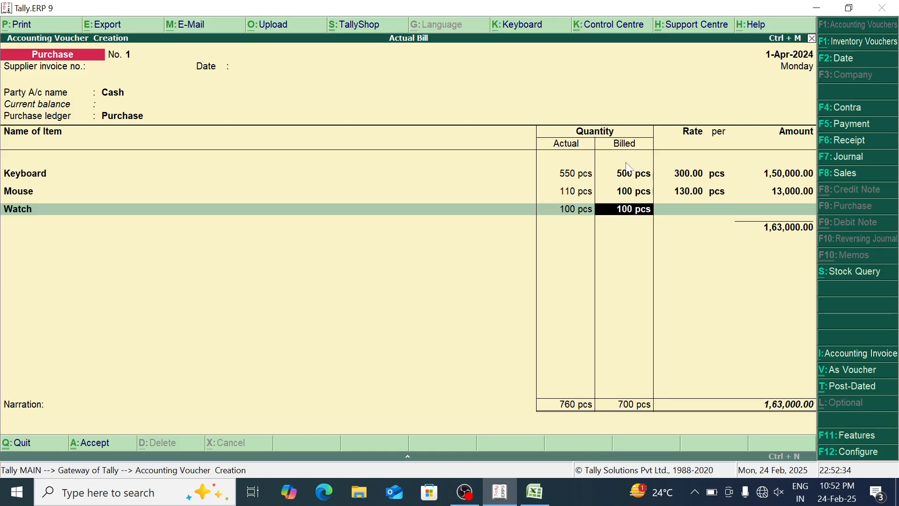
type("50")
key("Return")
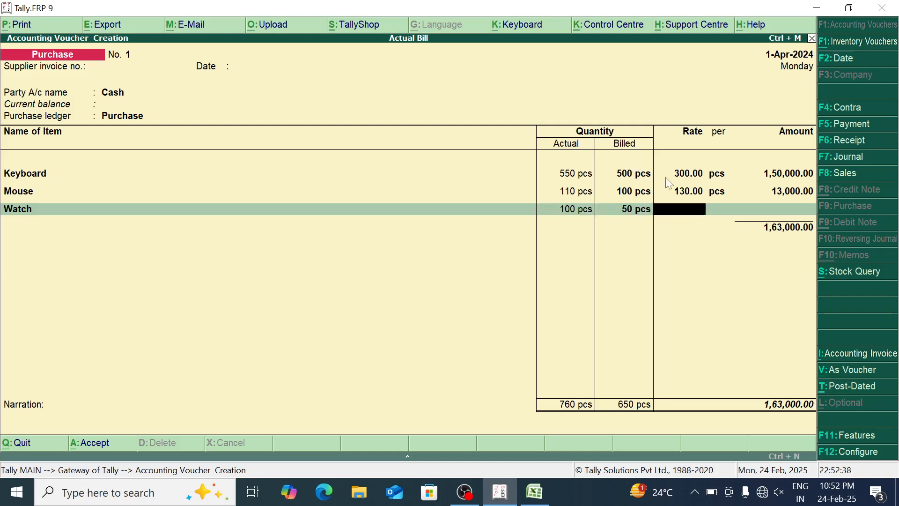
type("200")
key("Return")
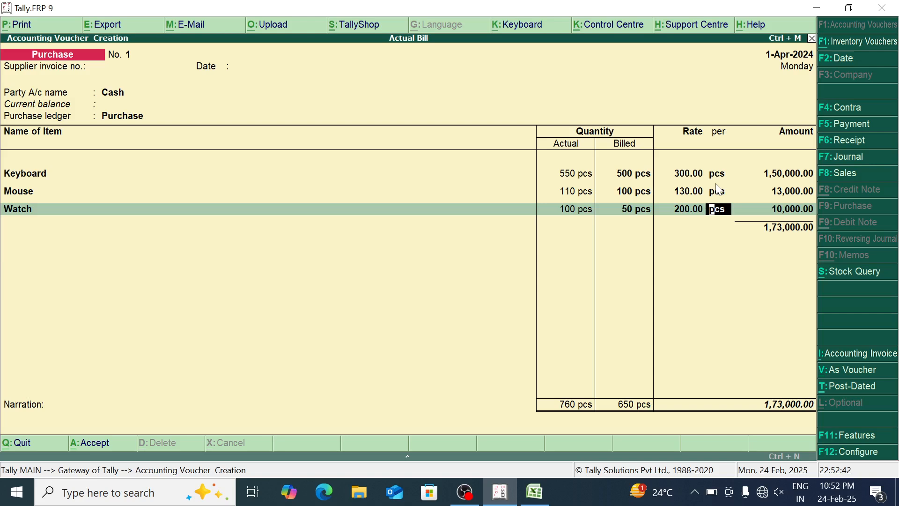
key("Return")
key("Return")
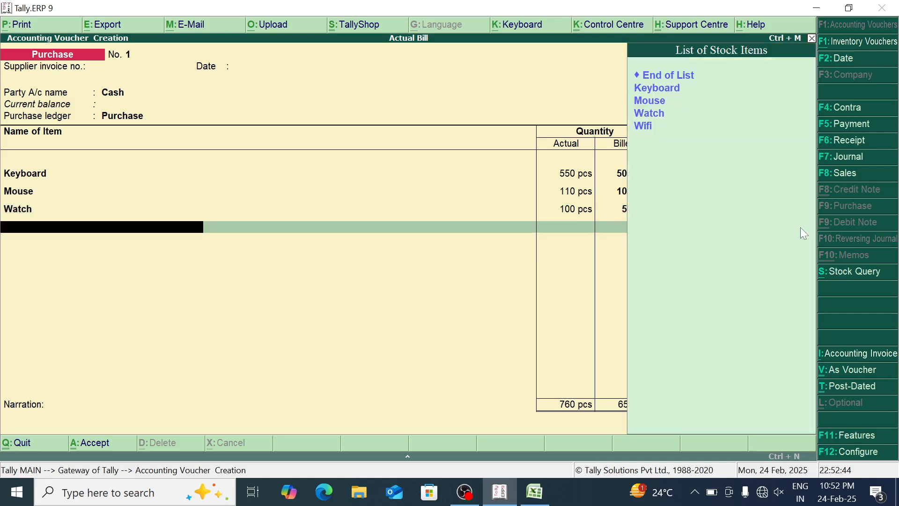
Add Wifi to the purchase voucher with an actual quantity of 120 pcs, a billed quantity of 100 pcs and a rate of 130
type("wi")
key("Return")
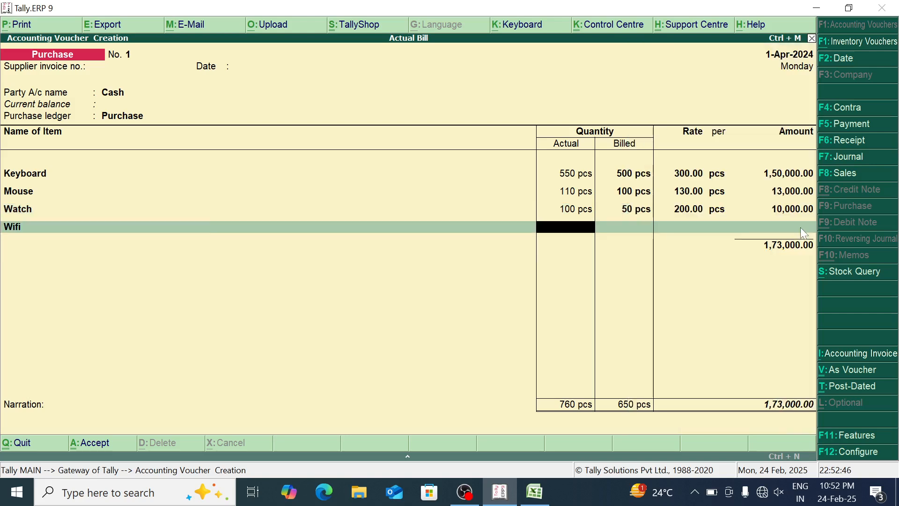
type("120")
key("Return")
type("100")
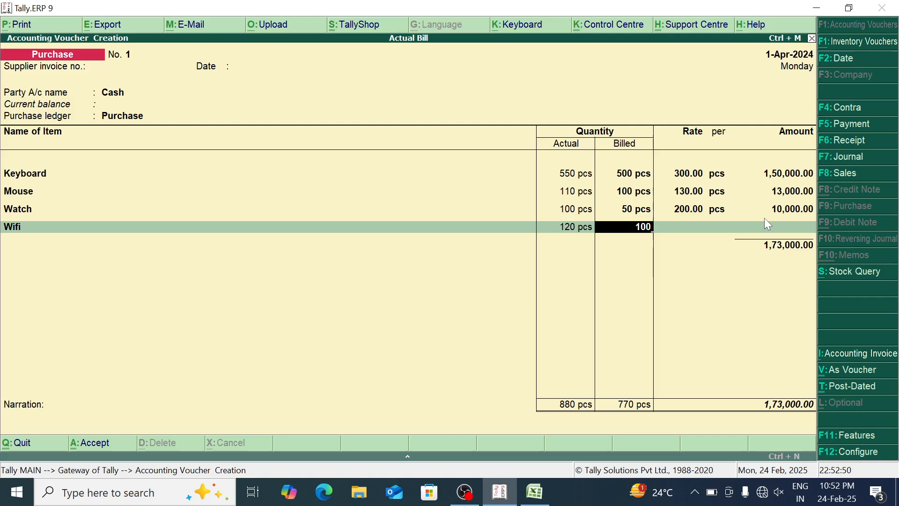
key("Return")
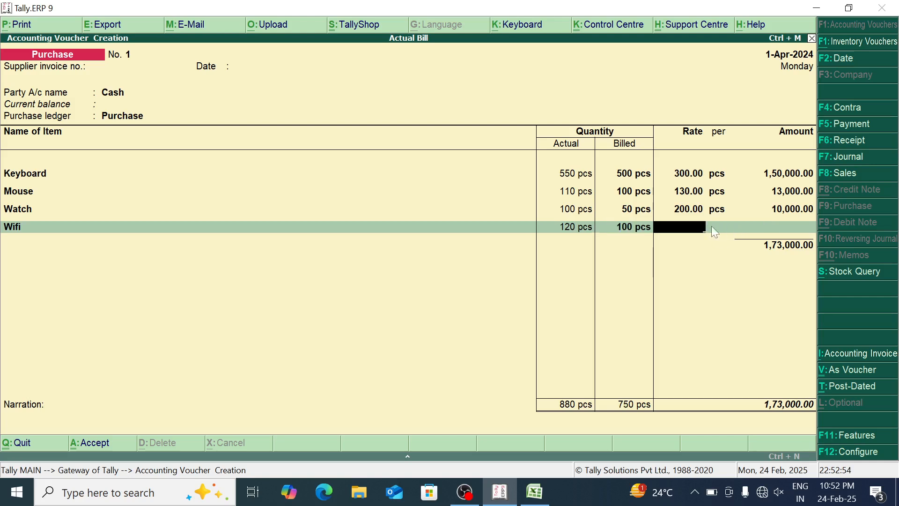
type("130")
key("Return")
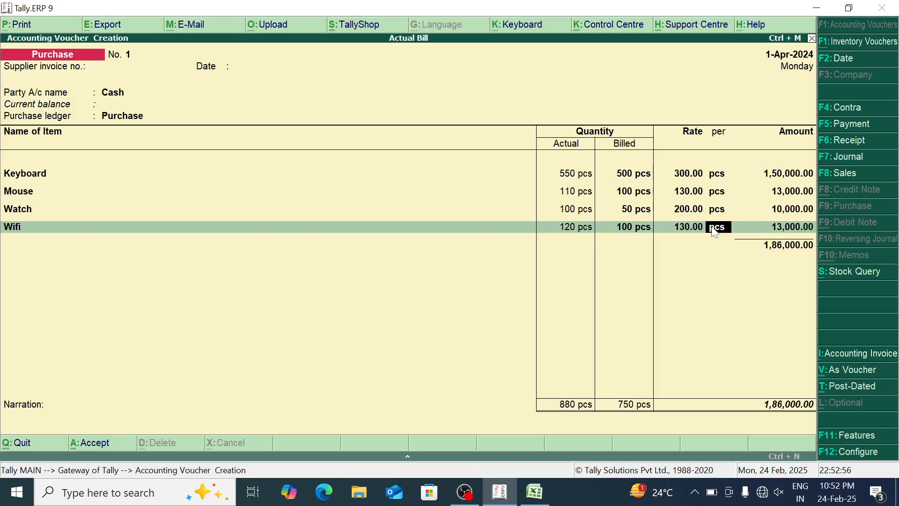
key("Return")
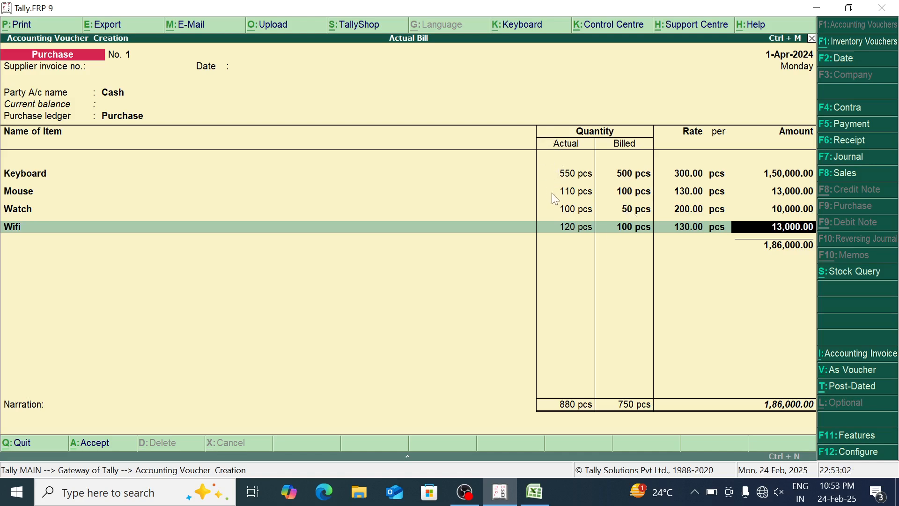
key("Return")
End the item list, save the purchase voucher without a narration and leave voucher entry
key("Return")
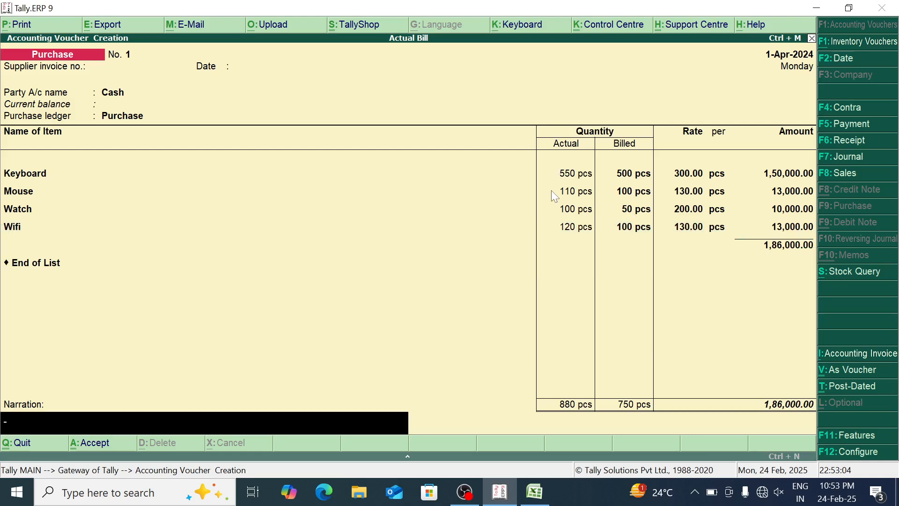
key("Return")
key("Return")
key("Escape")
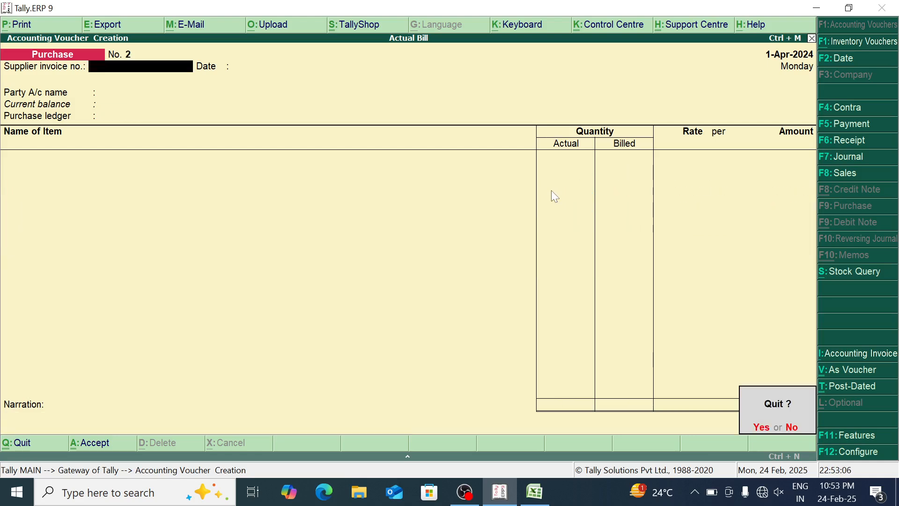
key("Return")
Check the closing quantities, rates and values of the stock items in the Stock Summary report
key("Down")
key("Down")
key("Down")
key("Down")
key("Down")
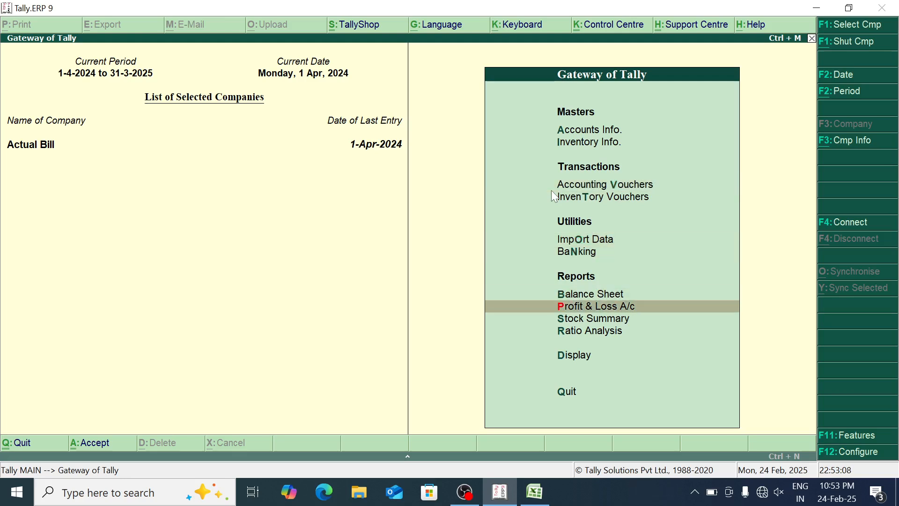
key("Down")
key("Return")
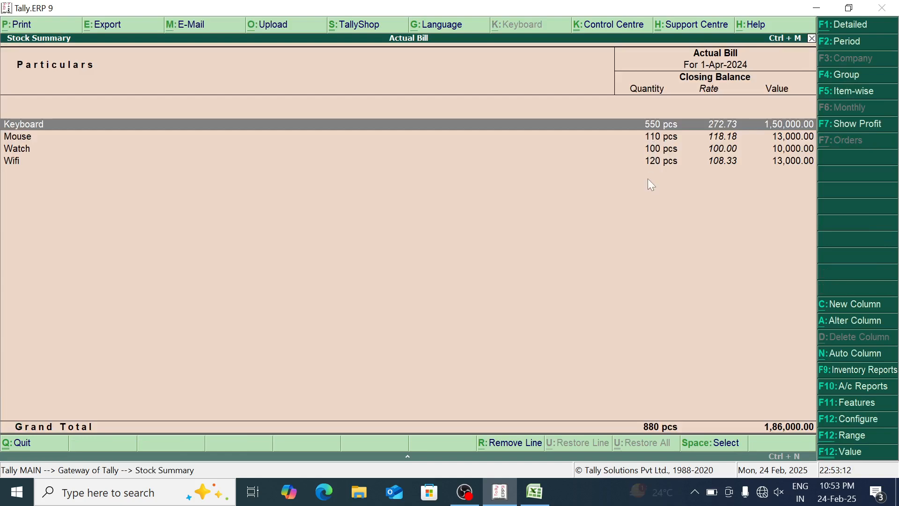
key("Escape")
Open the Cash purchase voucher of 1-Apr-2024 from the Day Book
key("Up")
key("Up")
key("Up")
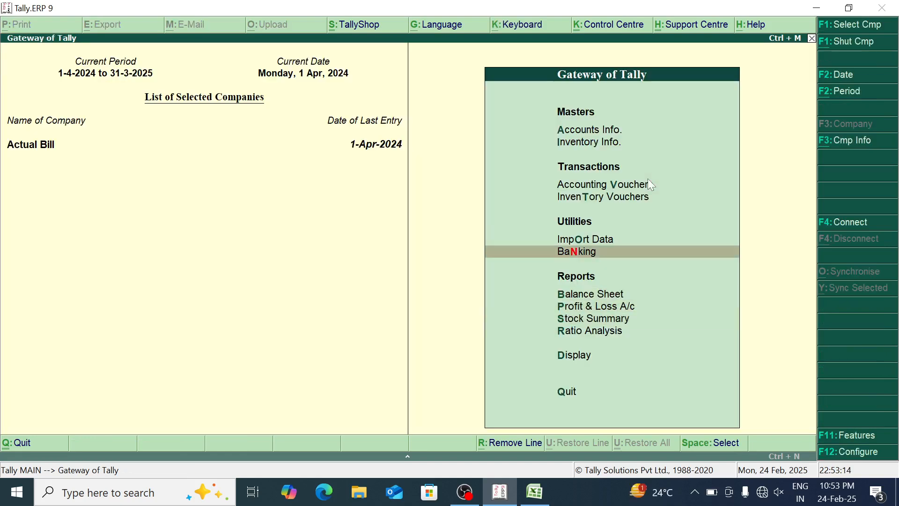
key("Down")
key("Down")
key("Down")
key("Down")
key("Down")
key("Return")
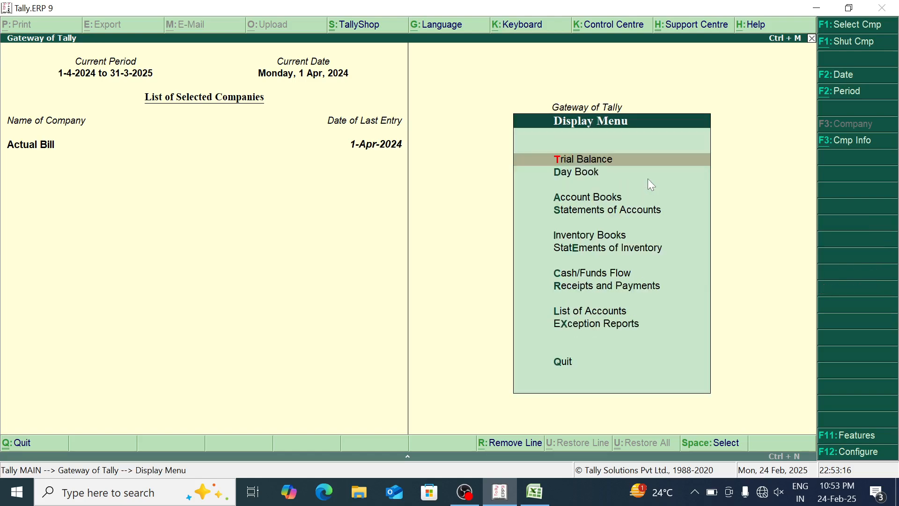
key("Down")
key("Return")
key("Return")
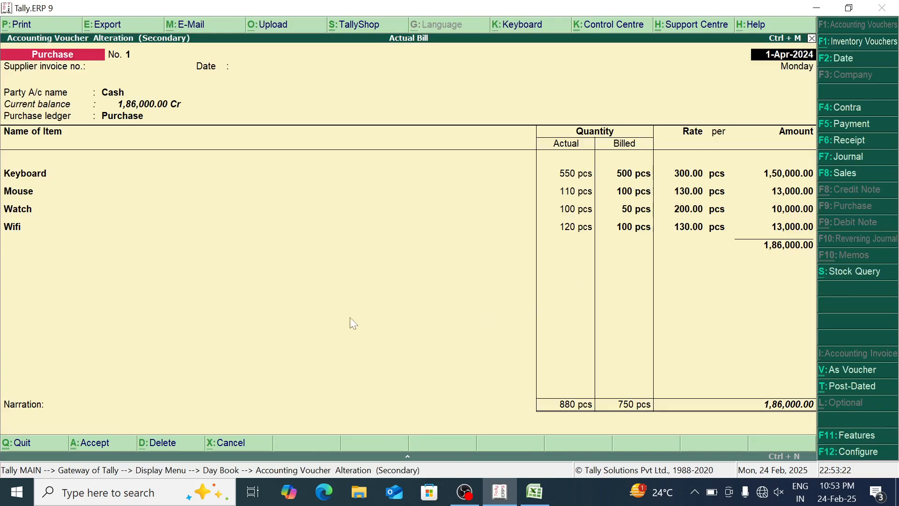
Preview the purchase voucher's printed invoice enlarged to examine its quantity column, and close the preview
key("alt+p")
key("Return")
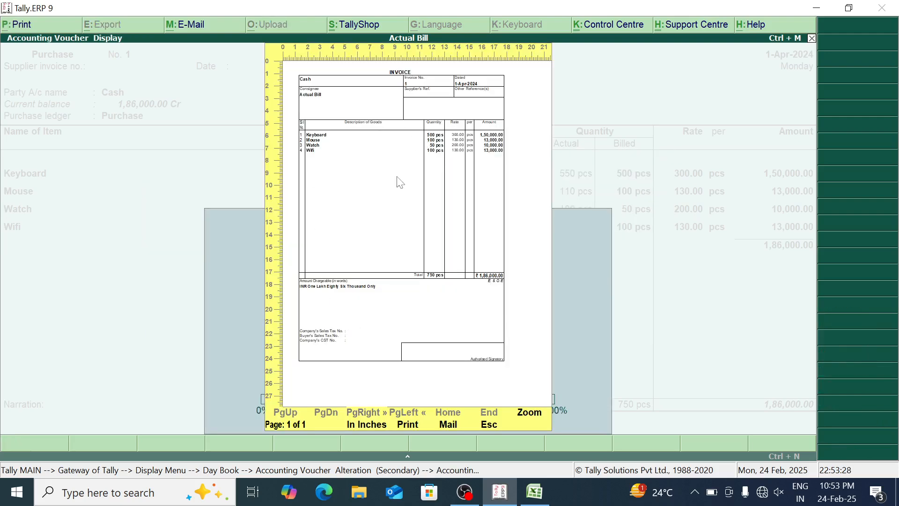
left_click(400, 182)
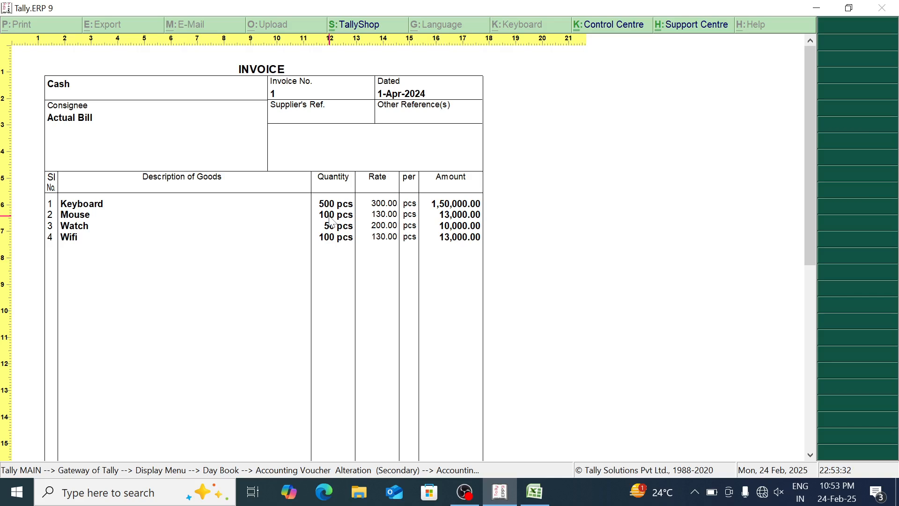
left_click(294, 220)
key("Escape")
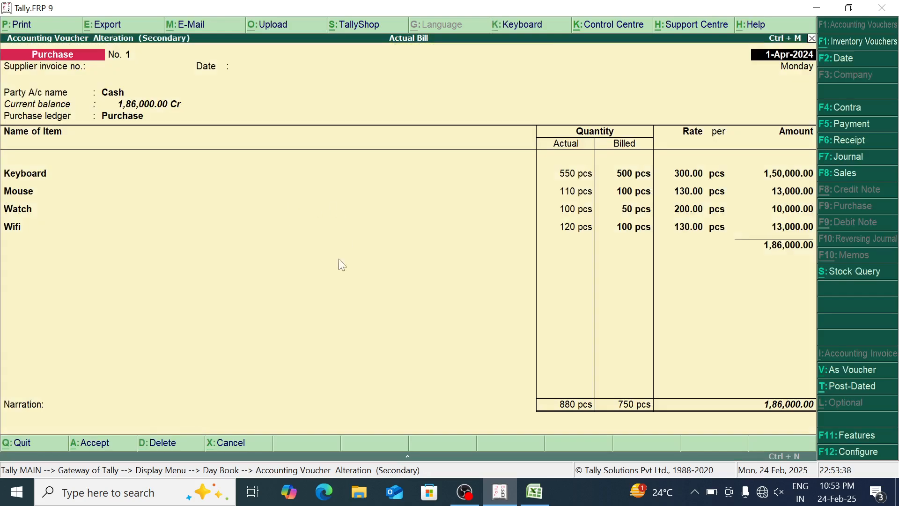
Enable printing of the actual quantity column in the purchase invoice's print configuration and save the configuration
key("alt+p")
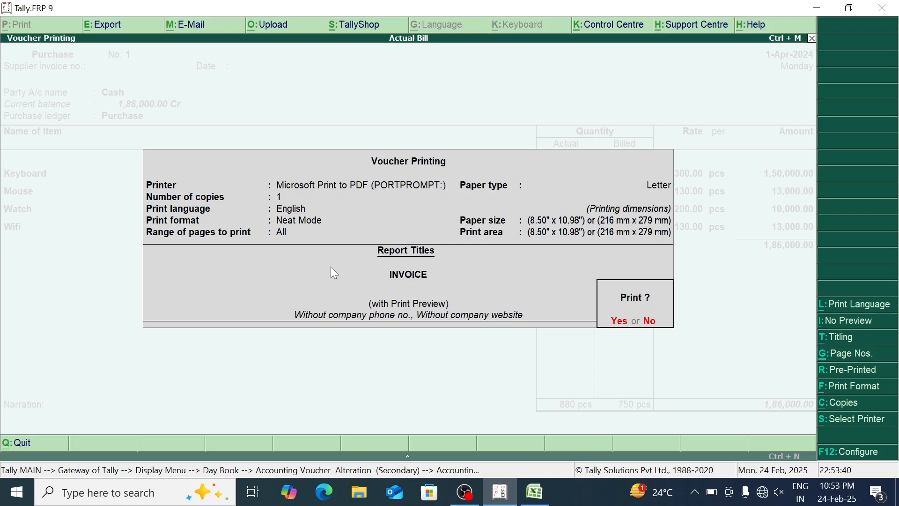
left_click(857, 452)
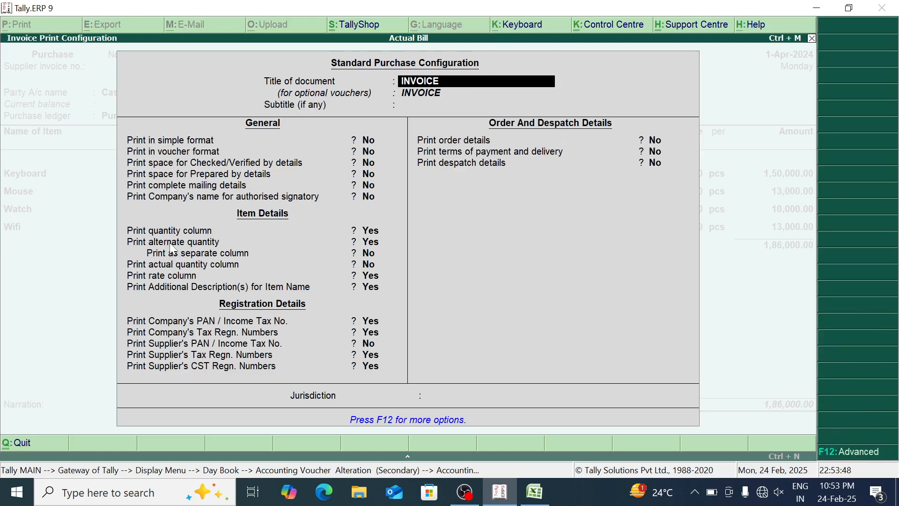
left_click(165, 267)
type("y")
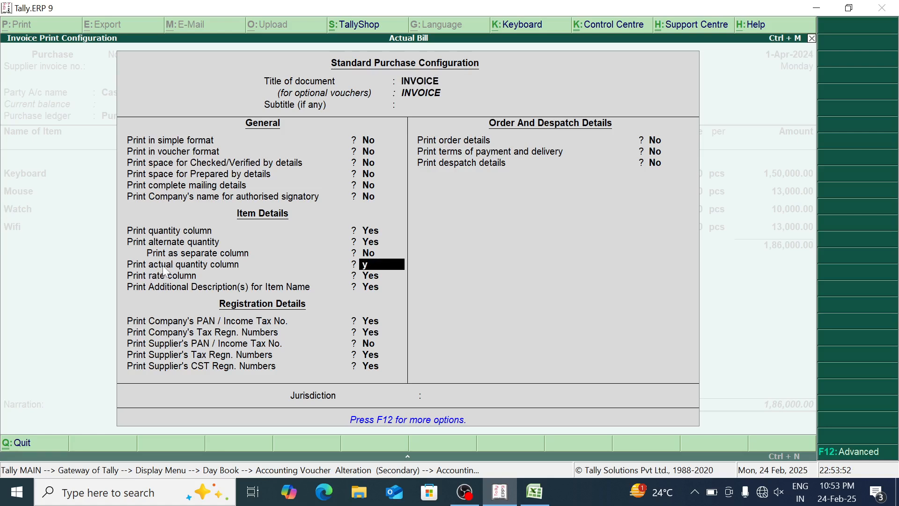
key("Return")
key("Return")
key("Return")
key("Return")
key("Return")
key("Return")
key("Return")
key("Return")
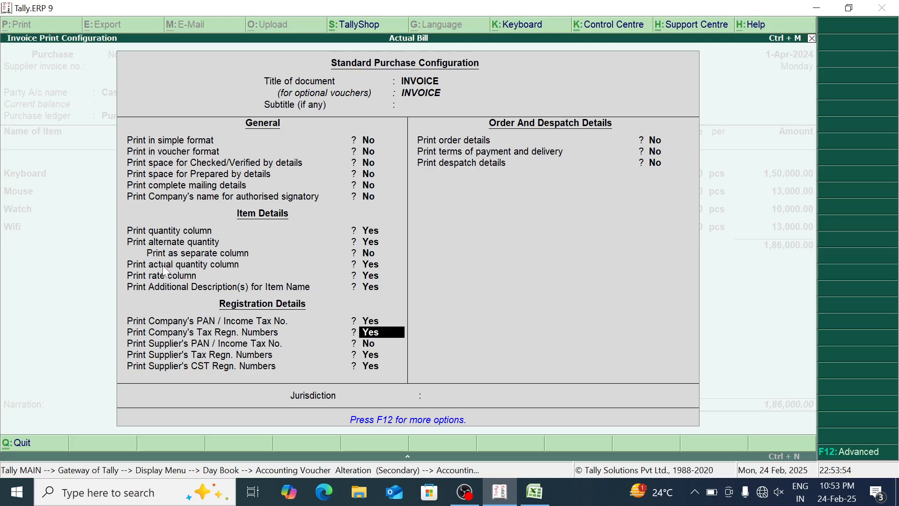
Preview the reconfigured invoice enlarged to examine its shipped and billed quantity columns
key("Return")
key("Return")
key("Return")
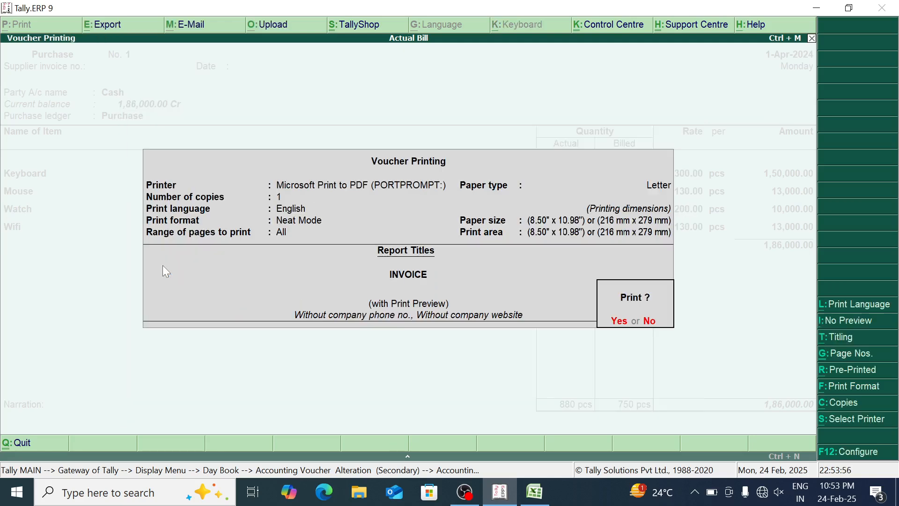
key("Return")
key("alt+z")
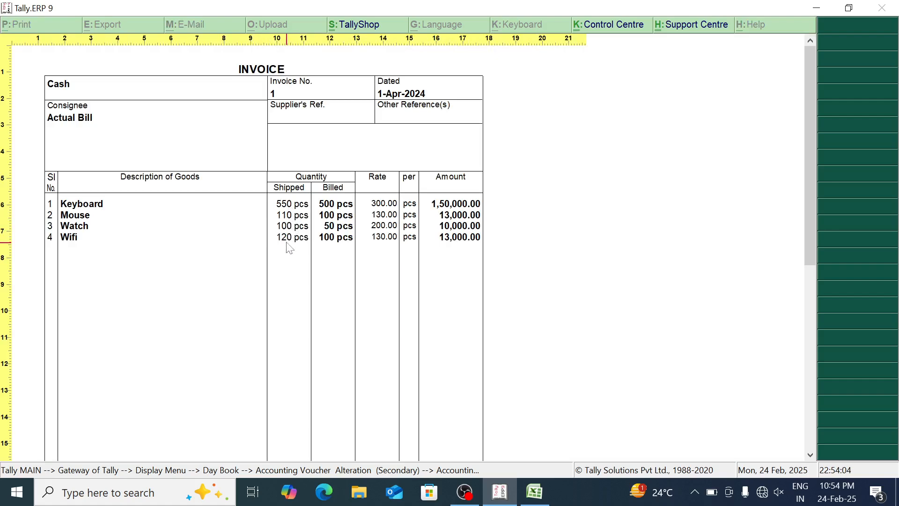
key("alt+z")
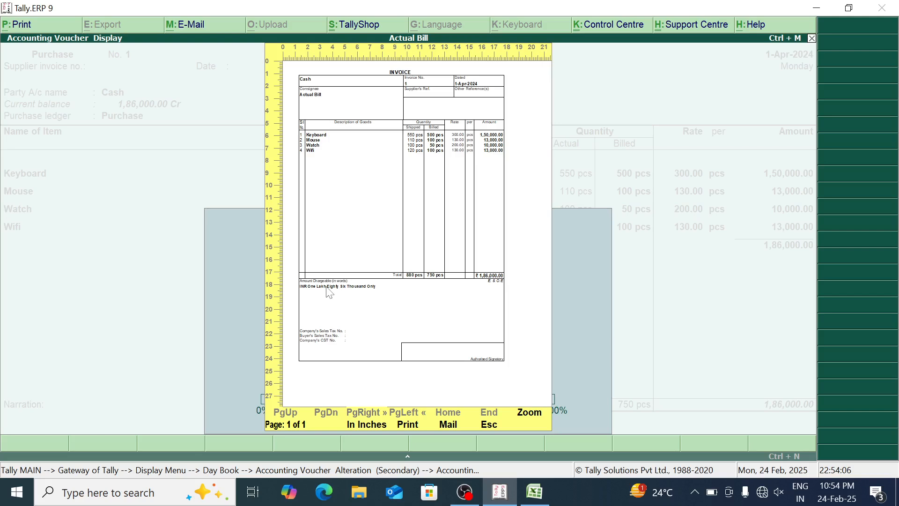
Print the purchase invoice to a PDF file named ac on the Desktop
key("p")
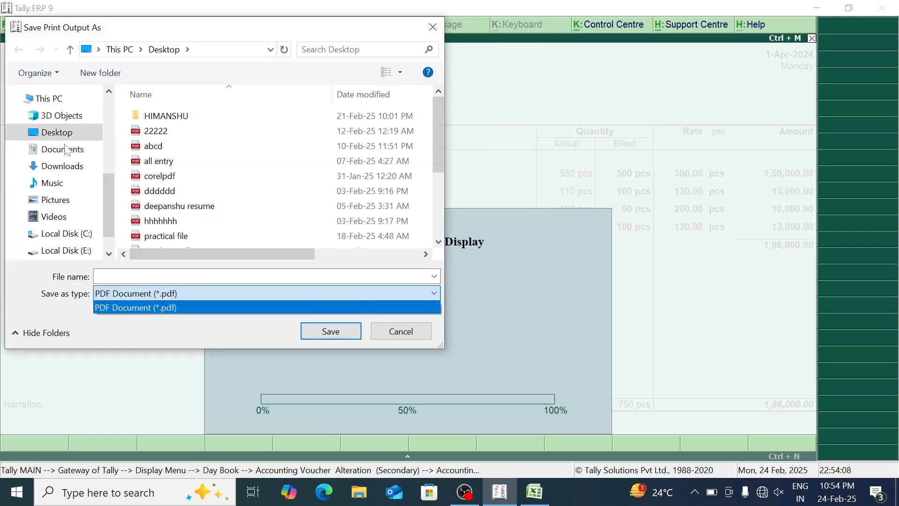
left_click(59, 139)
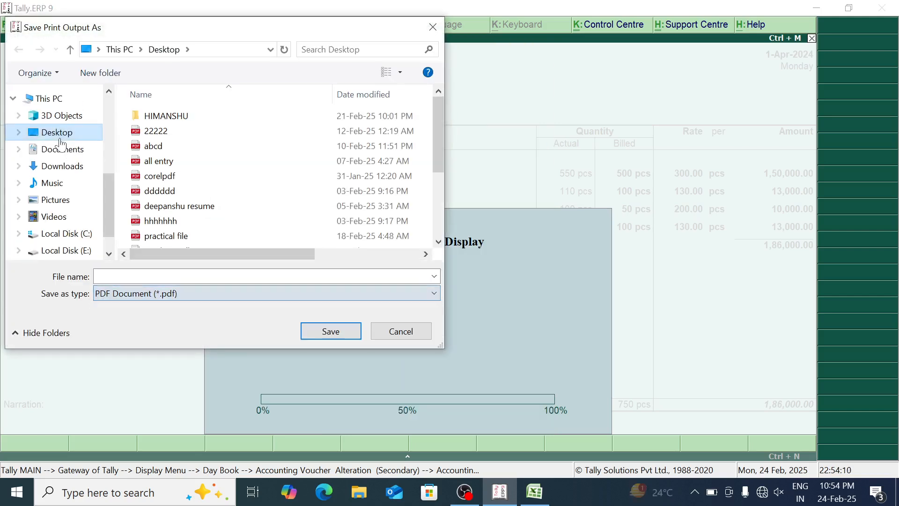
type("ed")
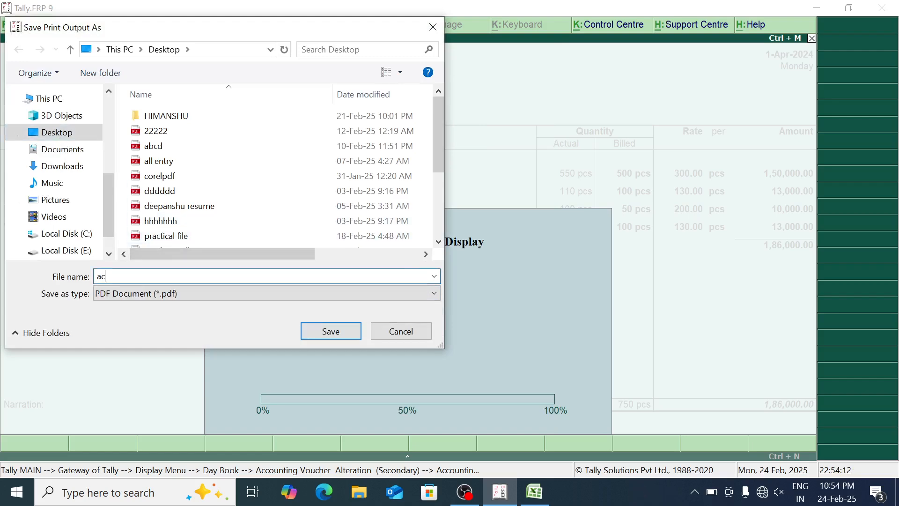
key("Return")
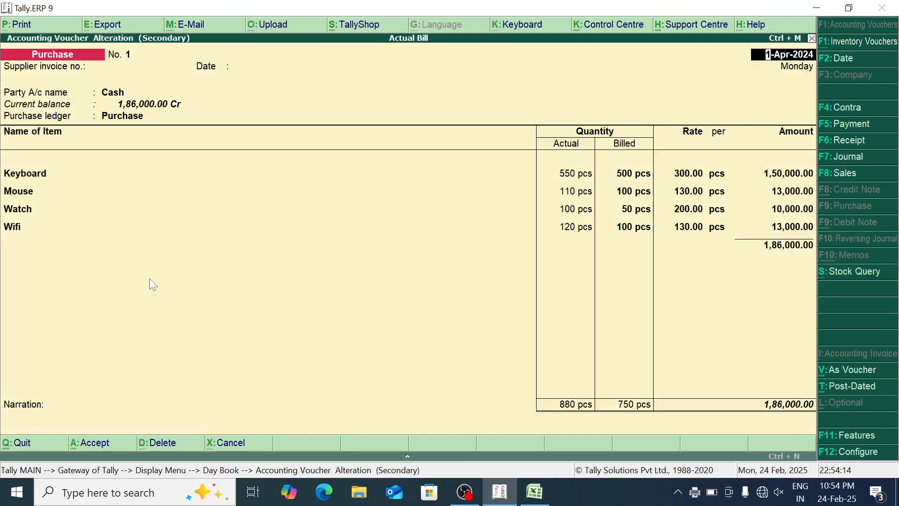
Leave the purchase voucher and the Day Book, and start a new sales voucher under Accounting Vouchers
key("Escape")
key("y")
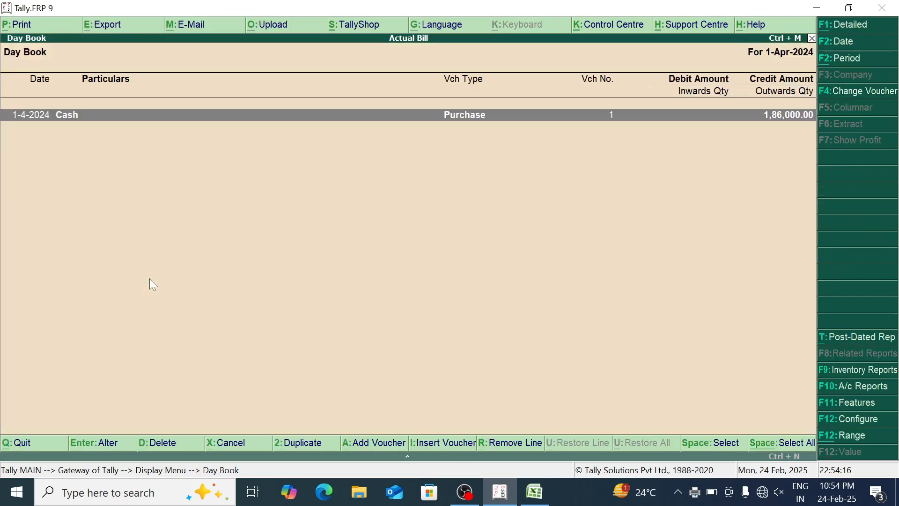
key("Escape")
key("Escape")
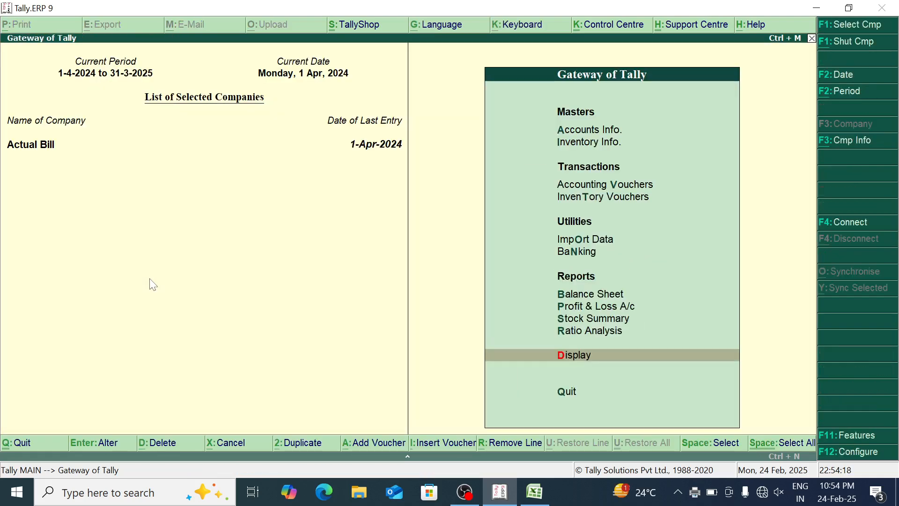
key("Down")
key("Down")
key("Down")
key("Down")
key("Return")
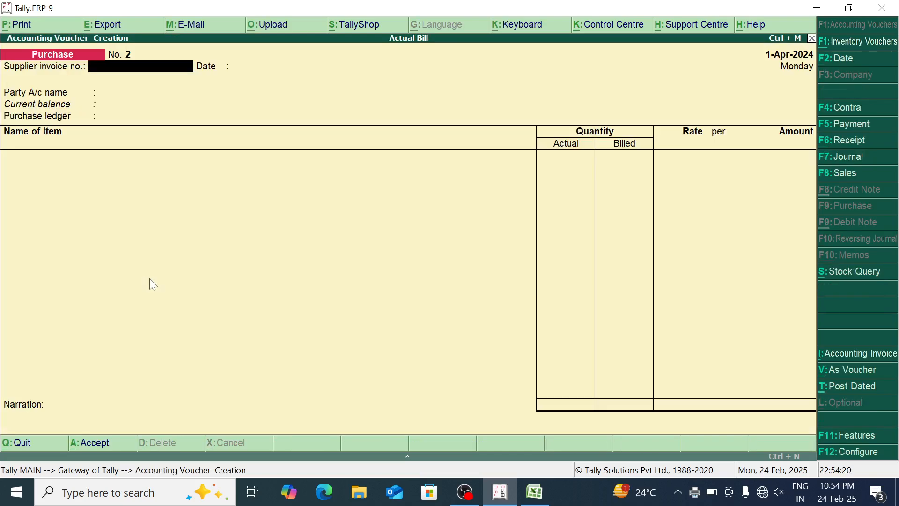
left_click(857, 173)
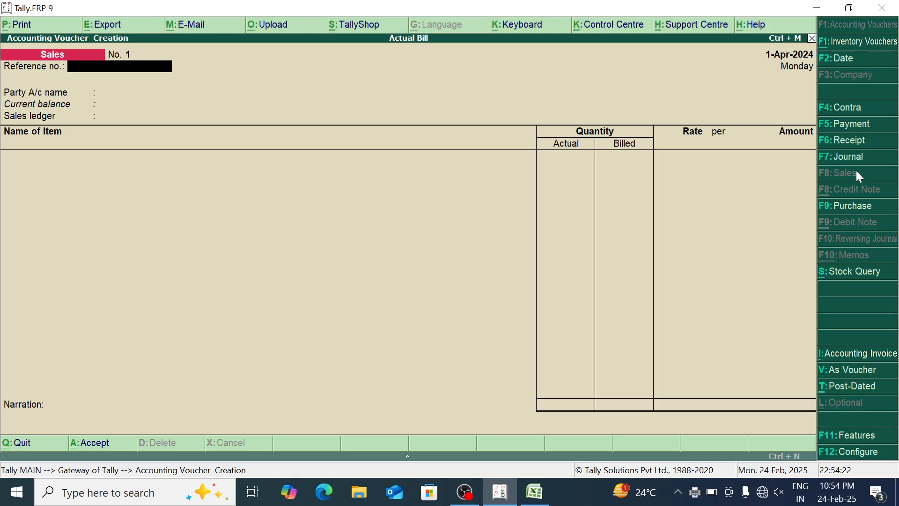
Set Cash as the sales voucher's party account and Sale as its sales ledger, without a reference number
key("Return")
key("Return")
key("Return")
key("Return")
key("ctrl+a")
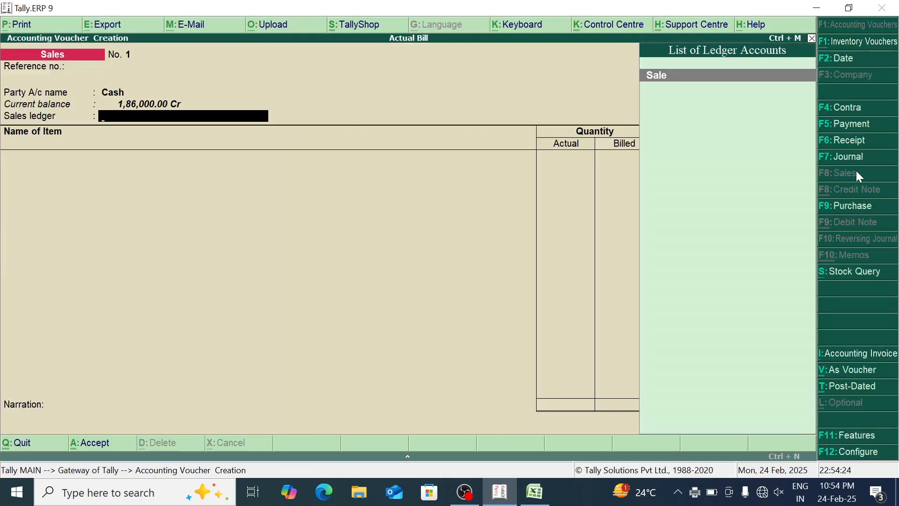
key("Return")
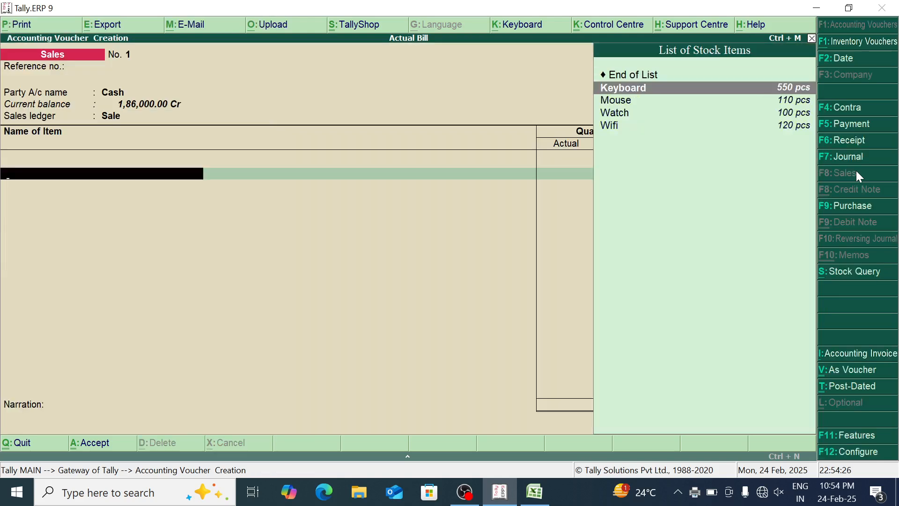
Add the Keyboard item with 11 pcs actual and 10 pcs billed at a rate of 350 per piece
key("Return")
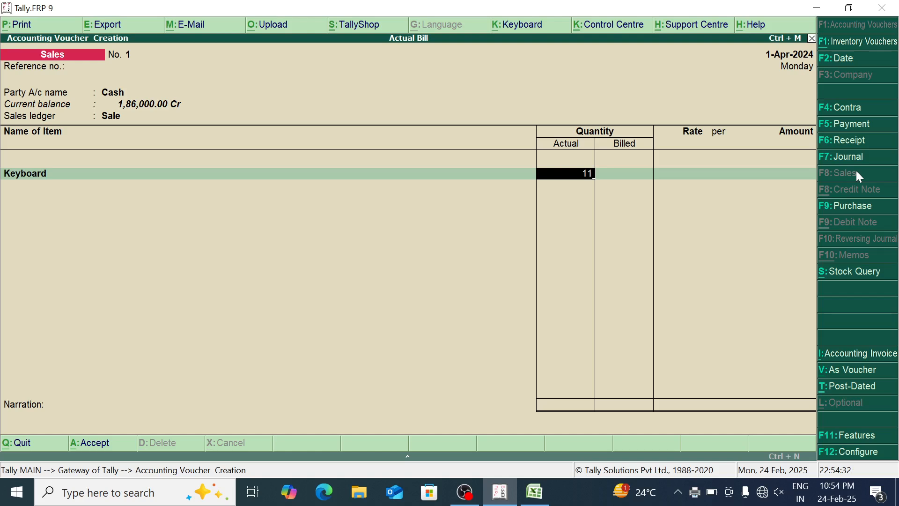
key("Return")
type("1")
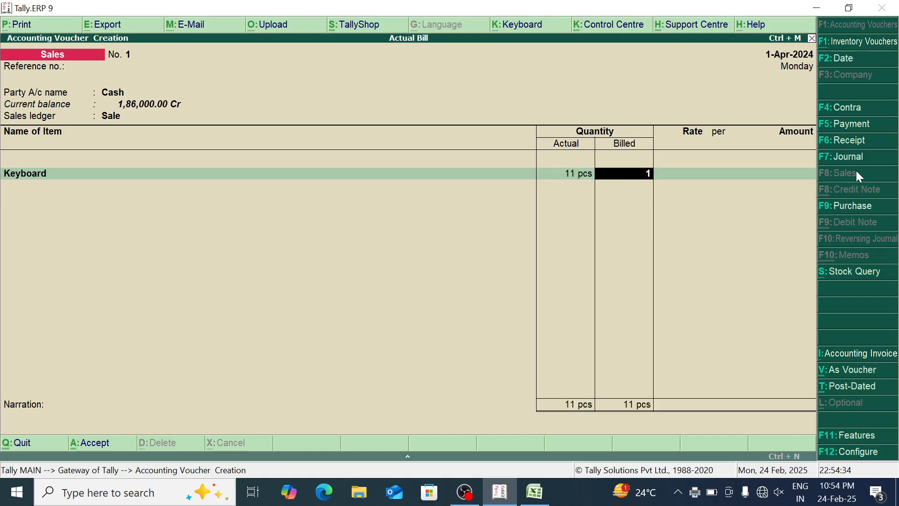
type("0")
key("Return")
type("3")
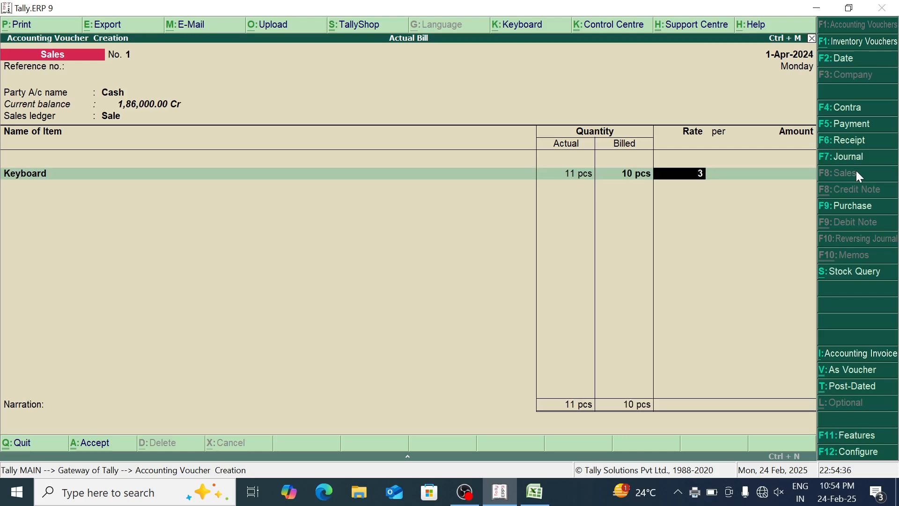
type("50")
key("Return")
key("Return")
key("Return")
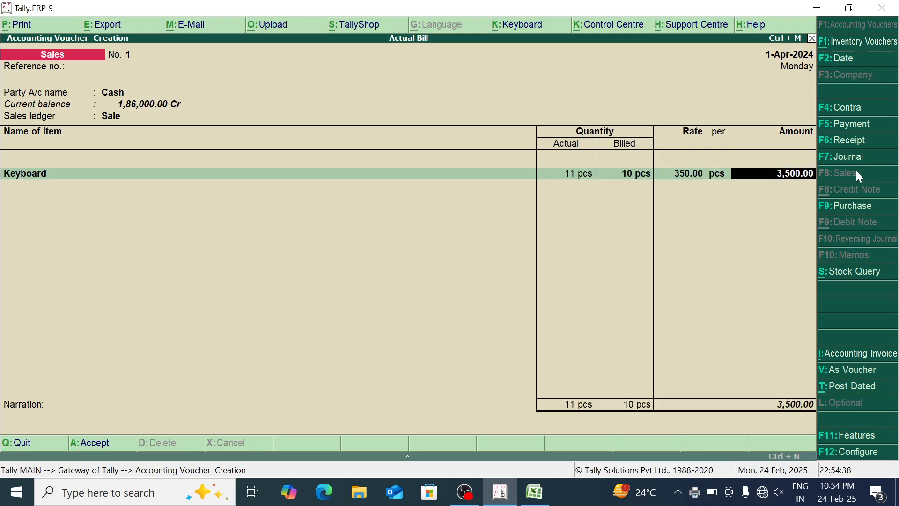
Add the Mouse item with 22 pcs actual and 20 pcs billed at a rate of 150 per piece
key("Down")
key("Down")
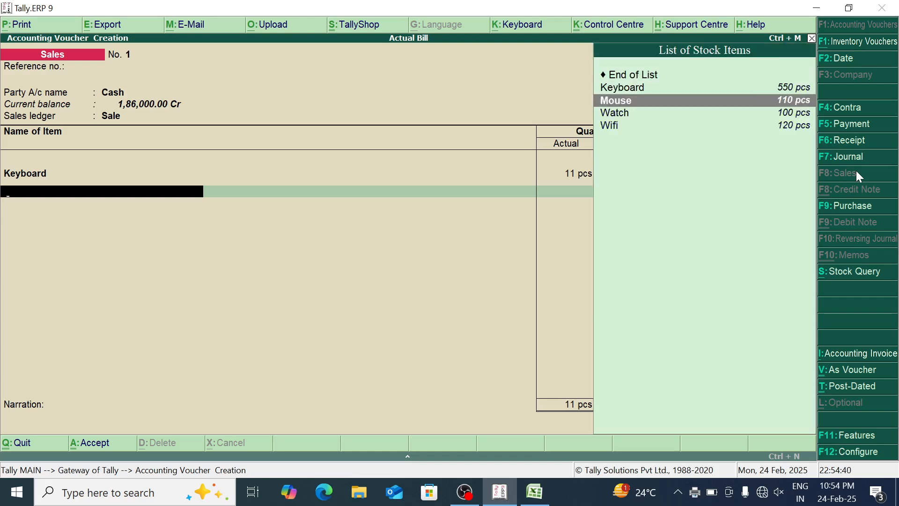
key("Return")
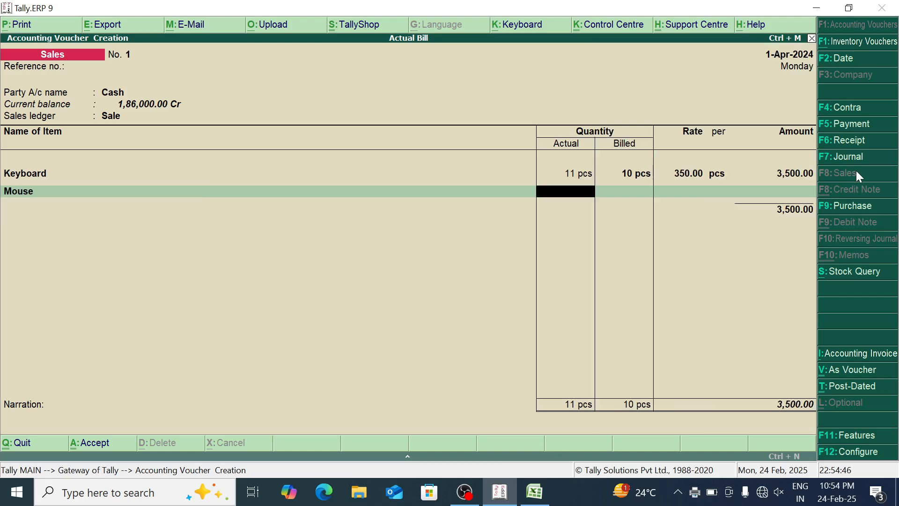
type("22")
key("Return")
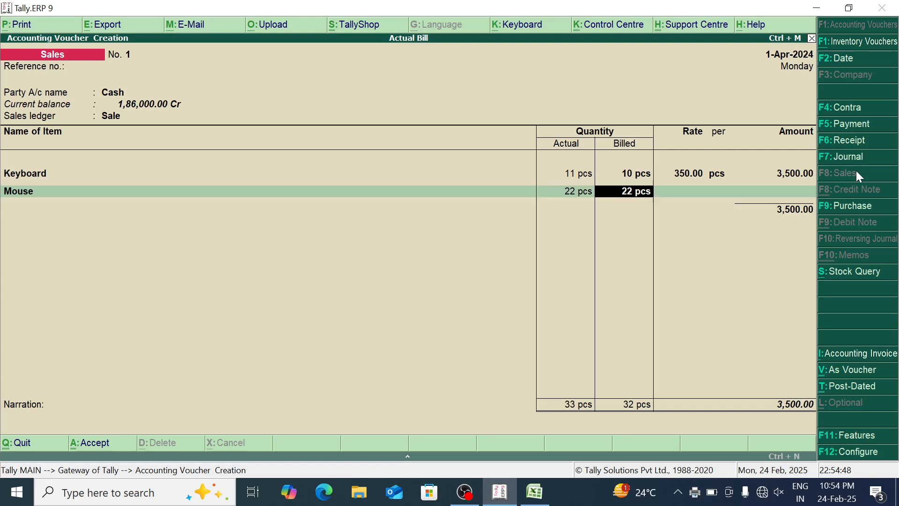
type("20")
key("Return")
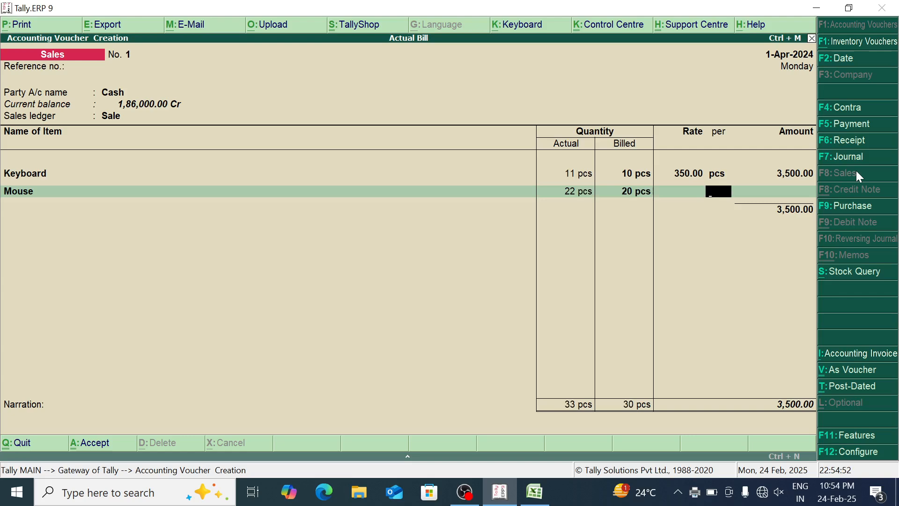
type("150")
key("Return")
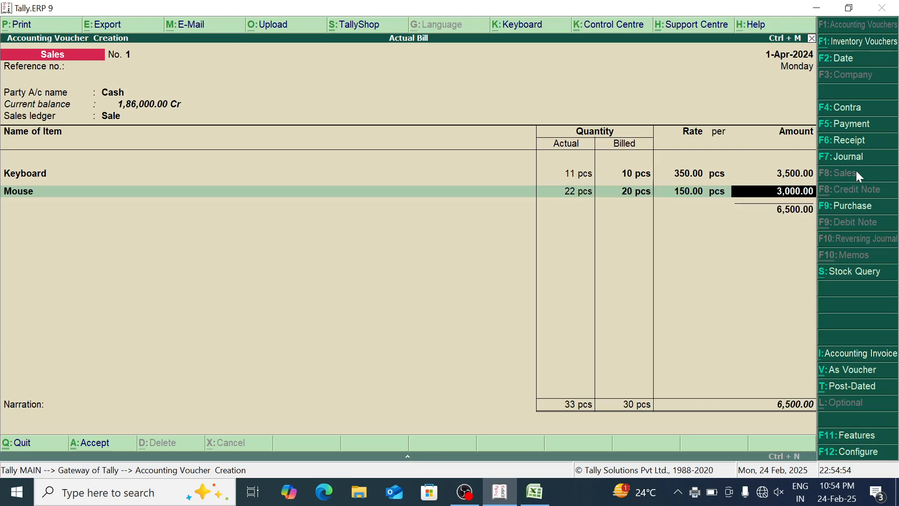
key("Return")
Add the Watch item with 22 pcs actual and 20 pcs billed at a rate of 230 per piece
key("Up")
key("Return")
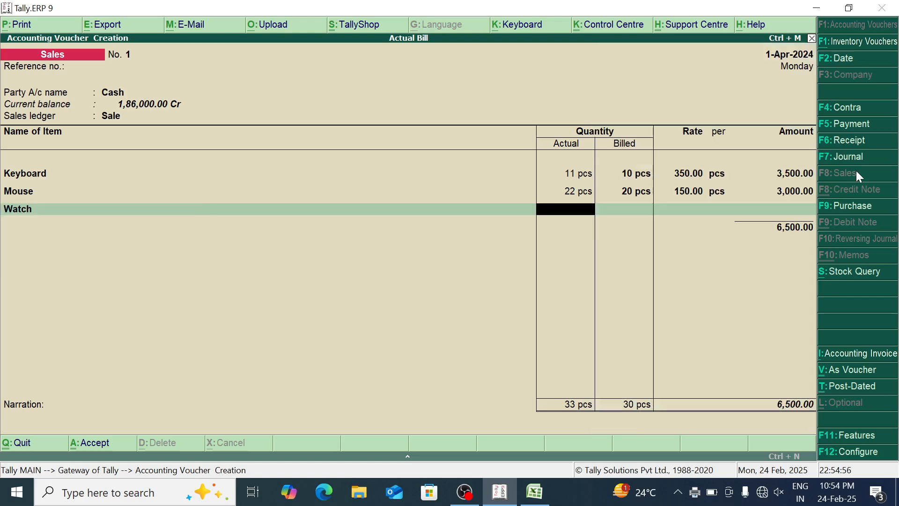
type("22")
key("Return")
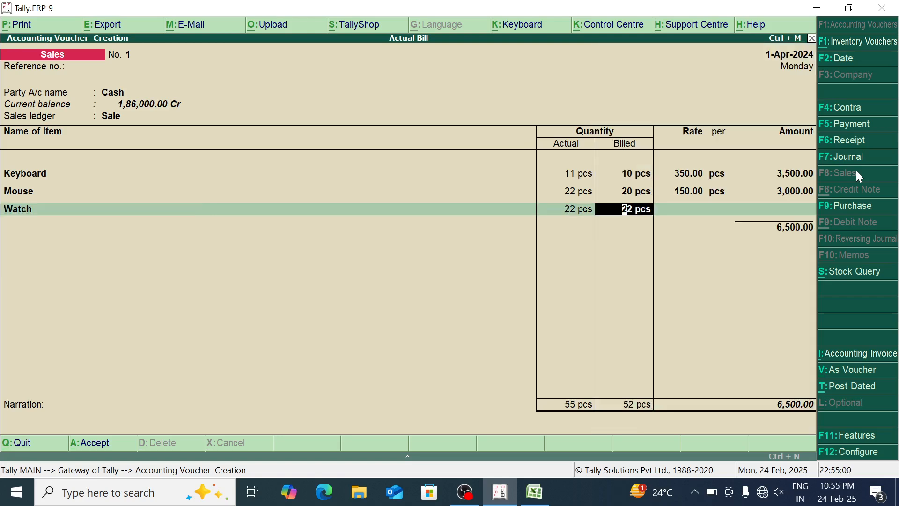
type("20")
key("Return")
type("230")
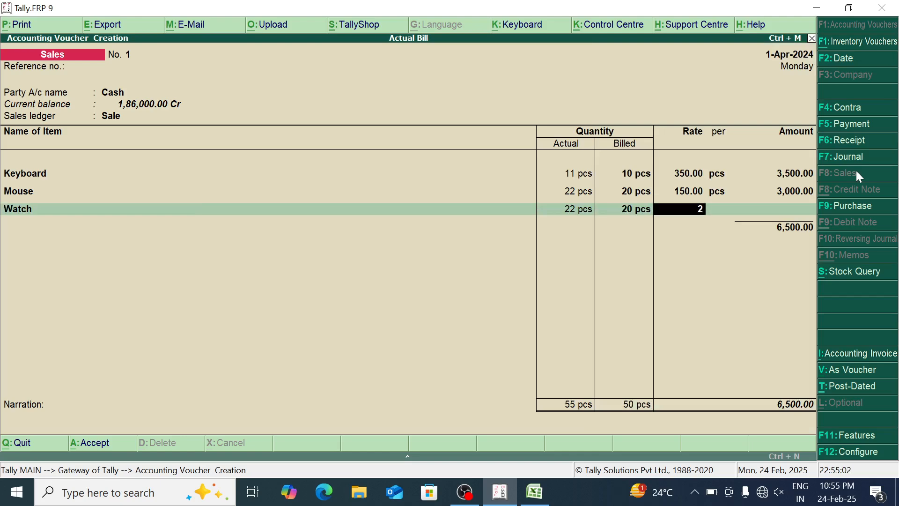
key("Return")
Add the Wifi item with 15 pcs actual and 15 pcs billed at a rate of 160 per piece
key("Return")
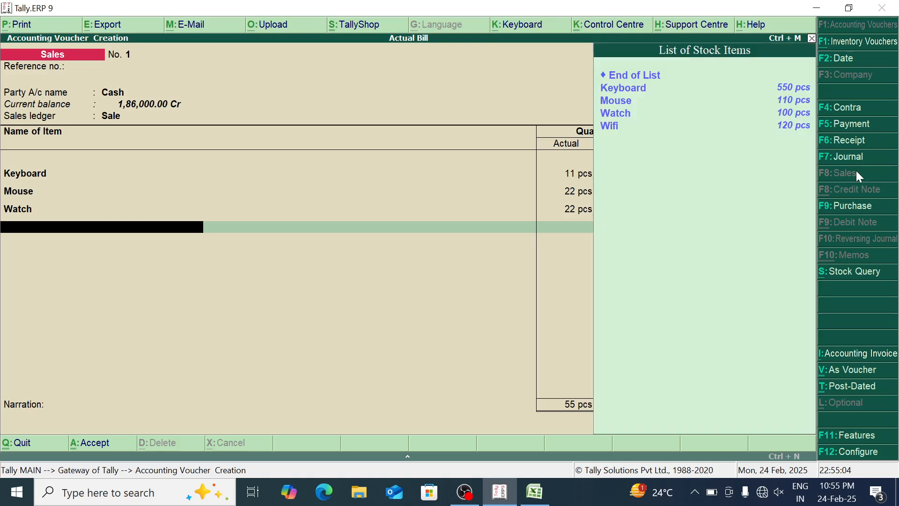
key("Up")
key("Return")
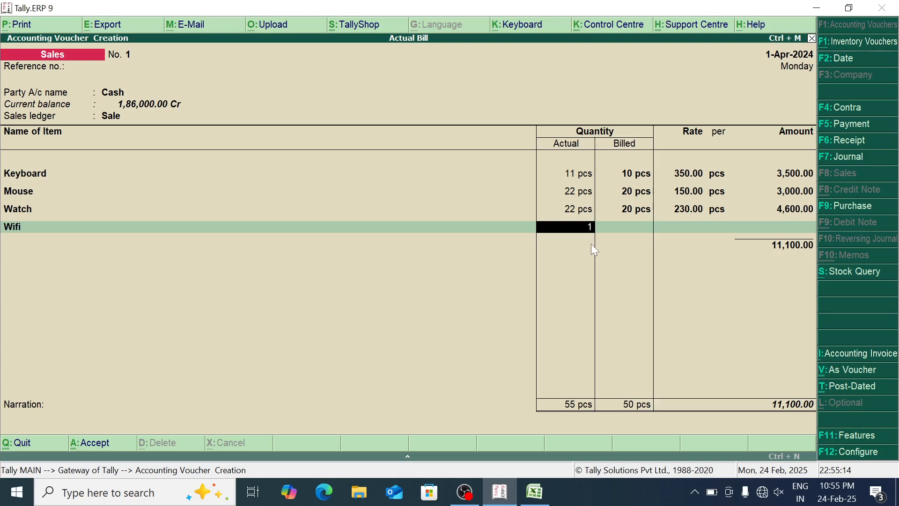
type("5")
key("Return")
type("1")
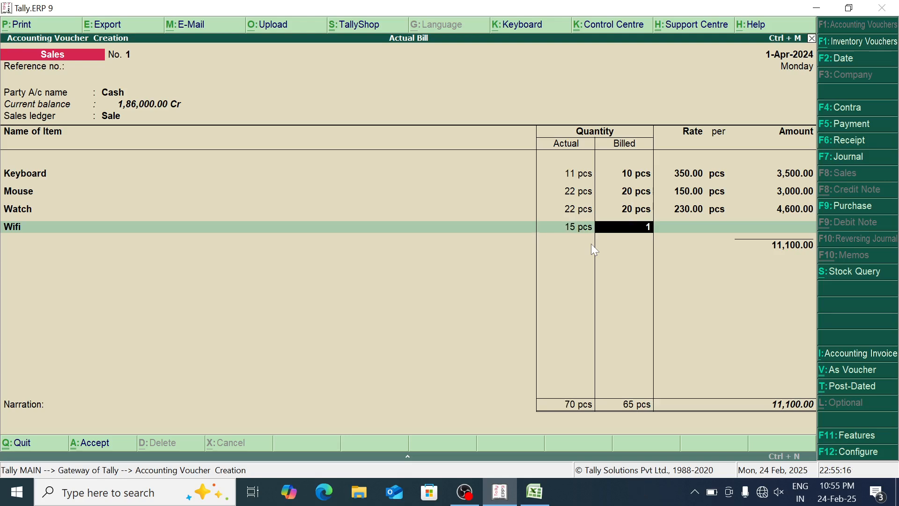
type("5")
key("Return")
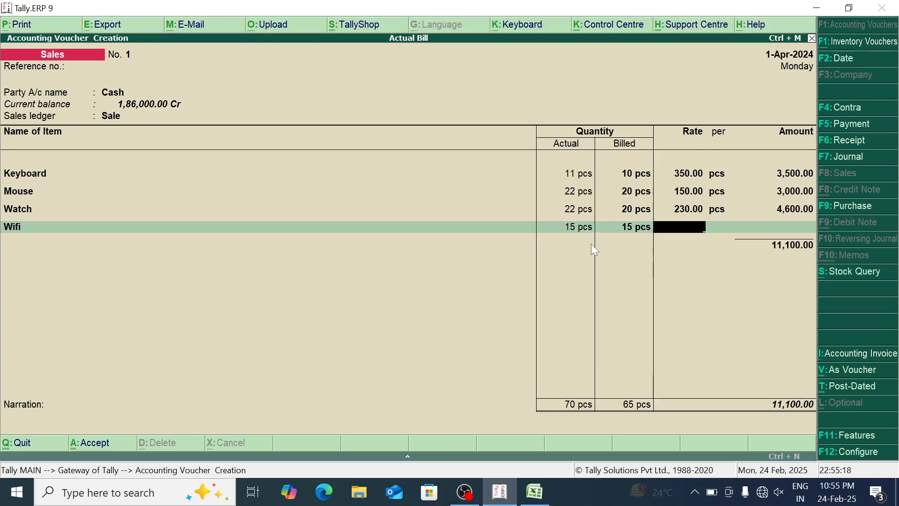
type("1")
type("6")
key("BackSpace")
type("60")
key("Return")
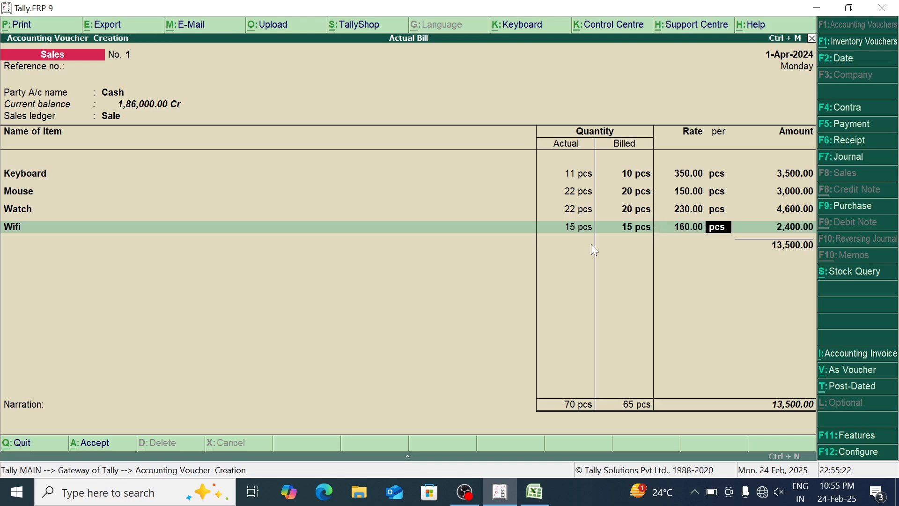
key("Return")
key("Return")
End the item list, save the sales voucher without a narration, and reopen it for review
key("Return")
key("Return")
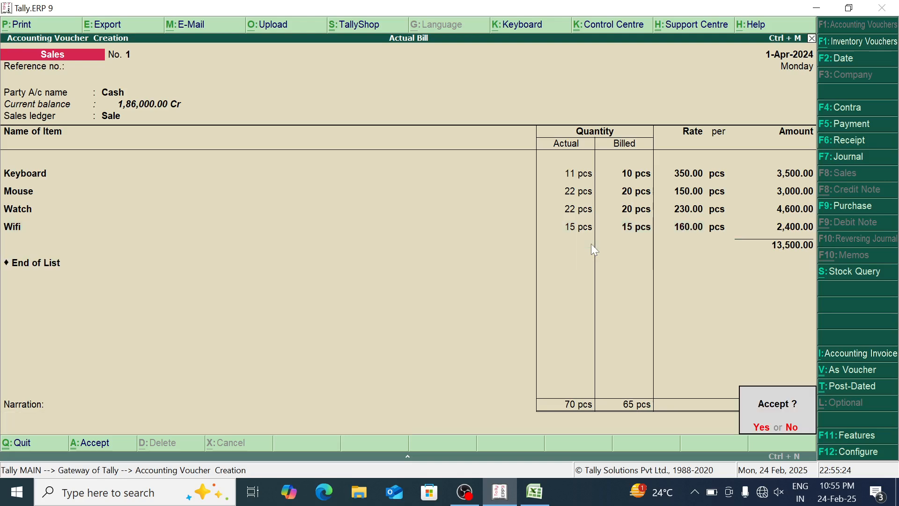
key("Return")
key("Page_Up")
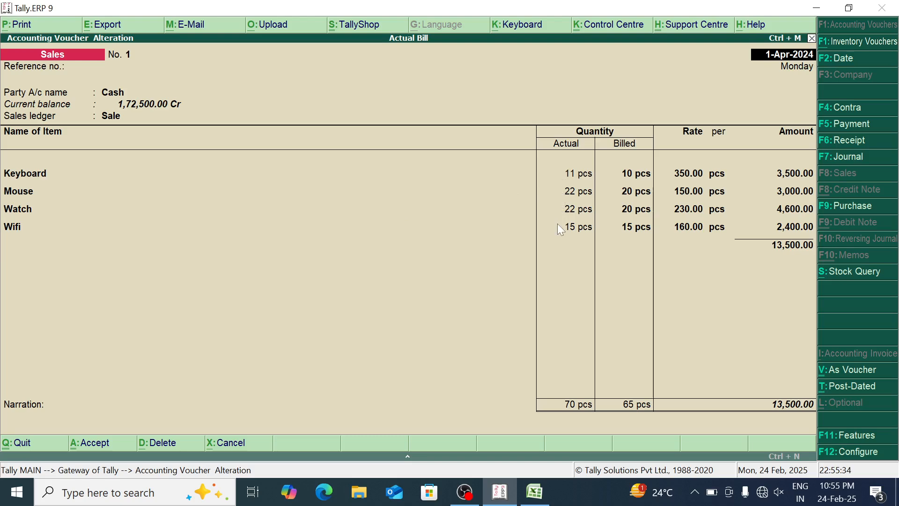
Leave the sales voucher and examine the items' closing quantities in the Stock Summary
key("Escape")
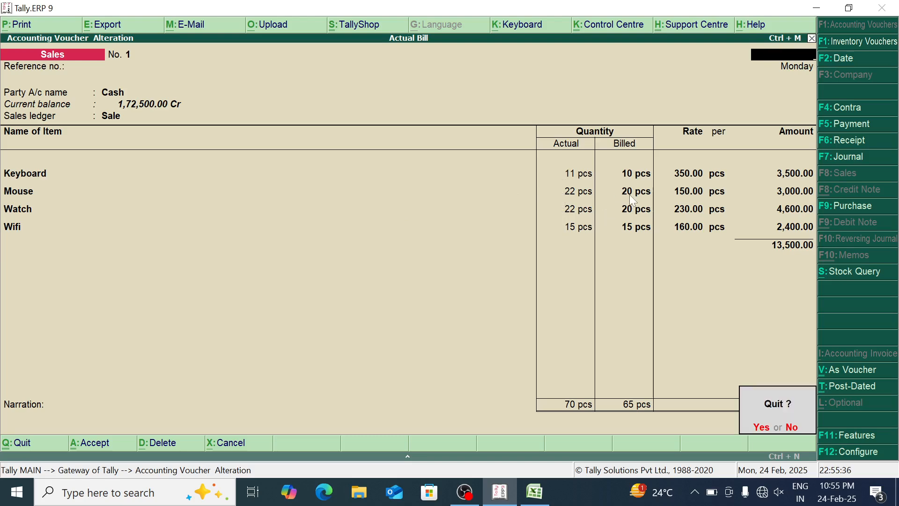
key("y")
key("Escape")
key("y")
key("Down")
key("Down")
key("Down")
key("Down")
key("Down")
key("Down")
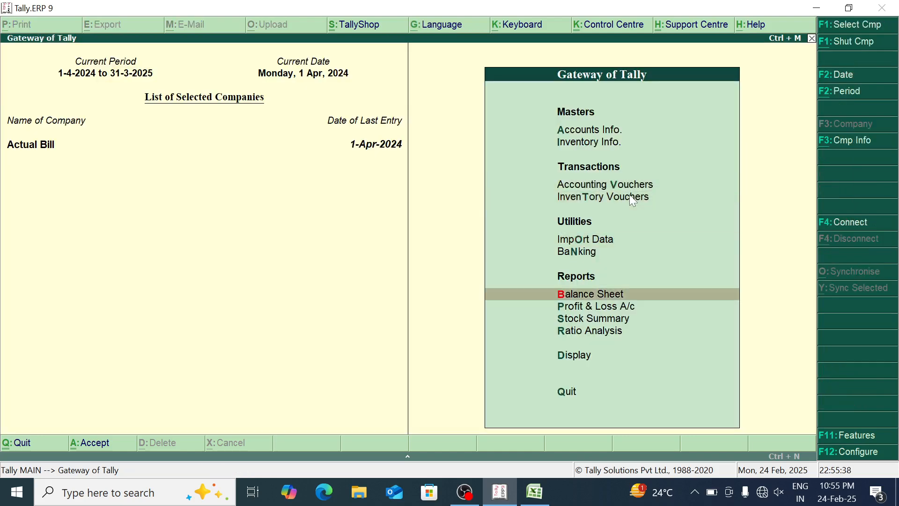
key("Return")
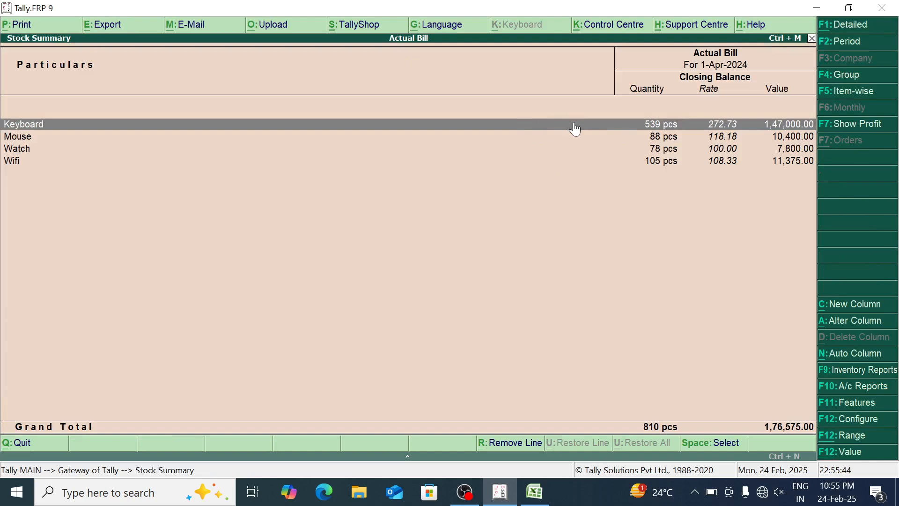
key("Down")
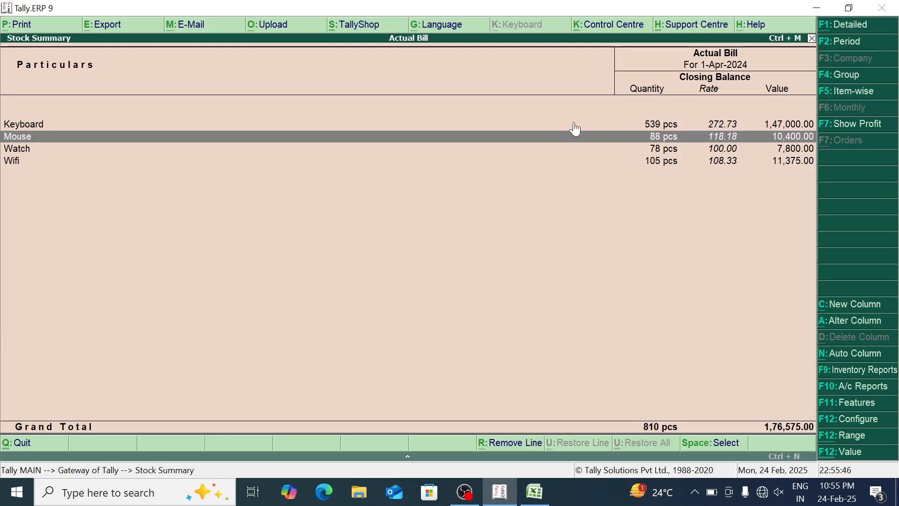
key("Escape")
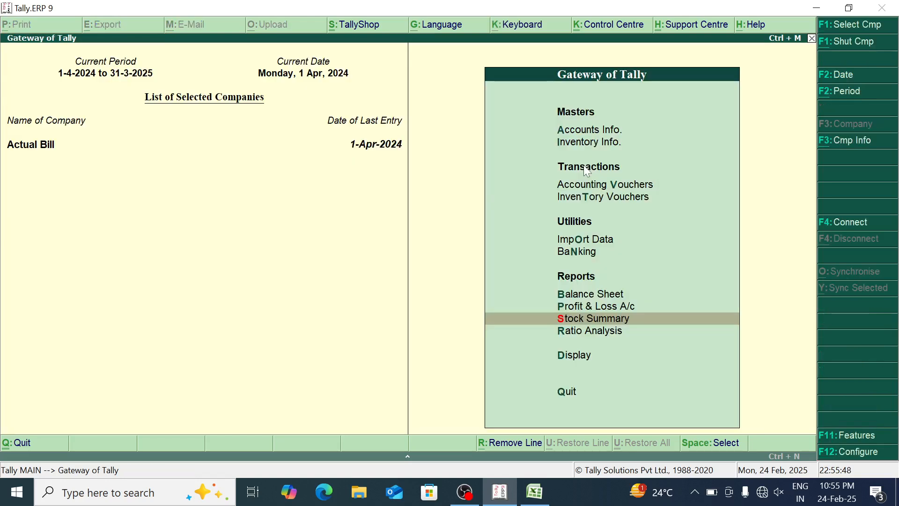
Open the saved sales voucher from the Day Book
key("Down")
key("Down")
key("Down")
key("Up")
key("Return")
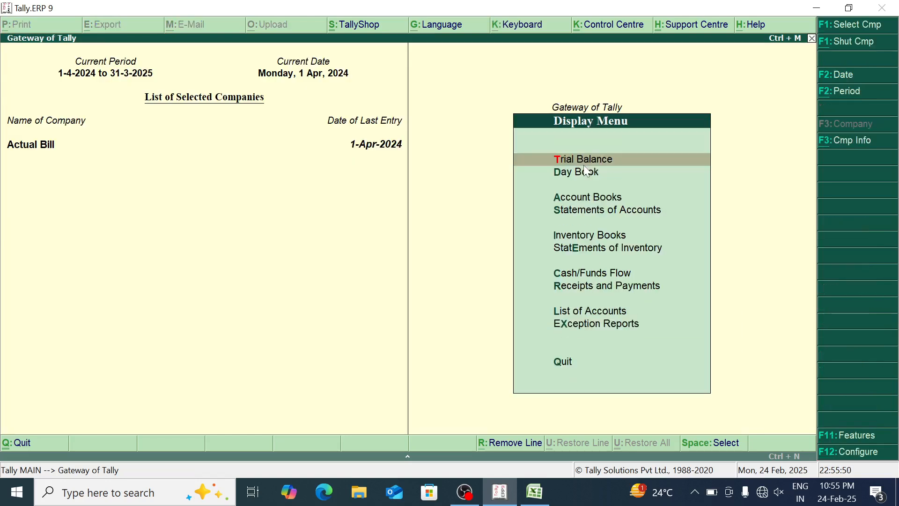
key("Down")
key("Return")
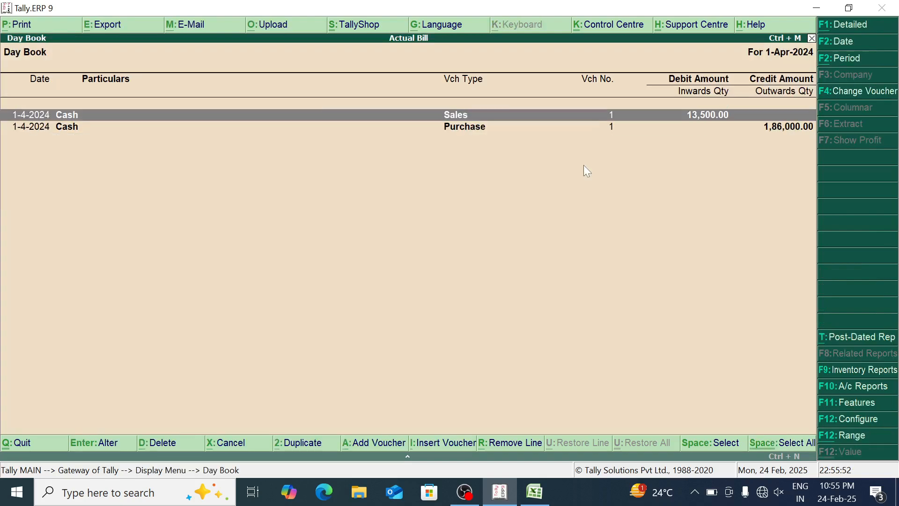
key("Return")
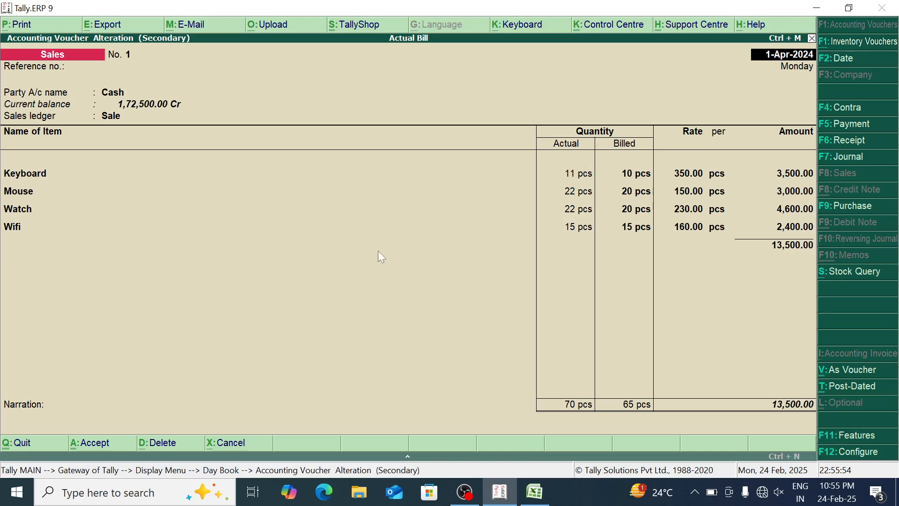
Preview the sales invoice enlarged to examine its quantity column, and return to the voucher
key("alt+p")
key("Return")
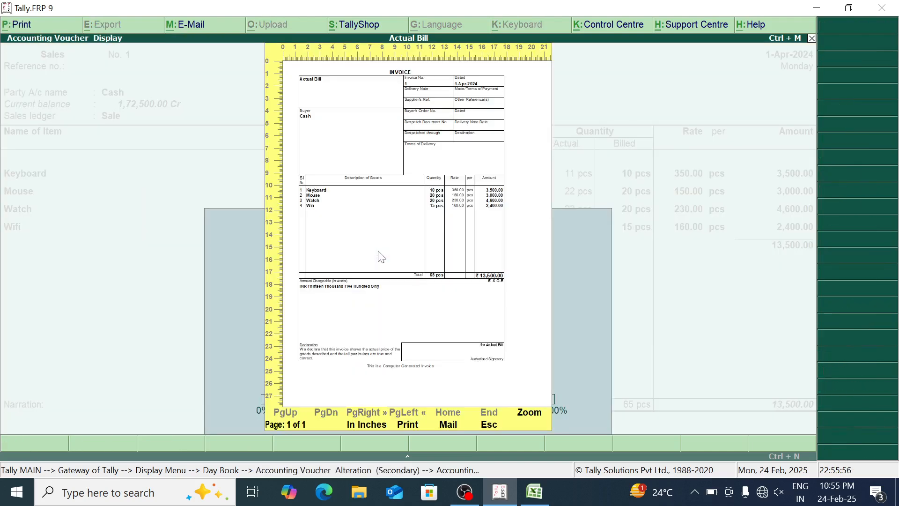
key("alt+z")
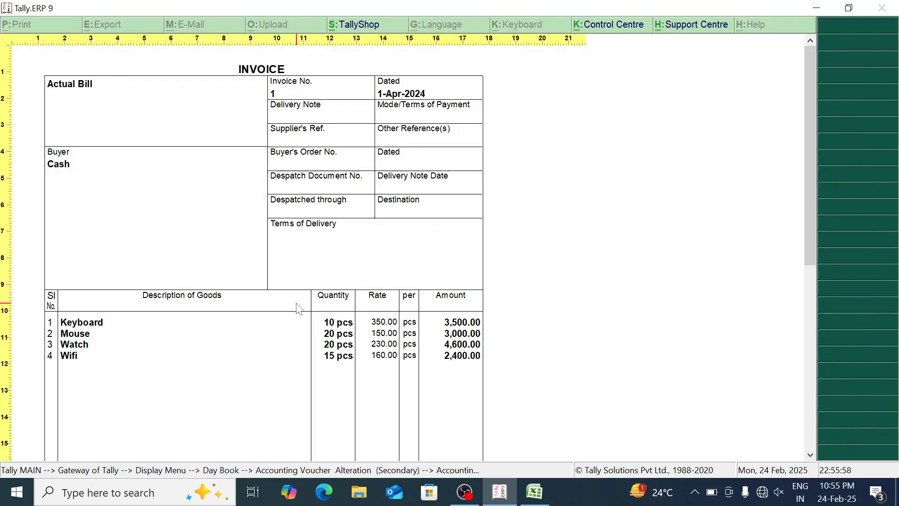
key("alt+z")
key("Escape")
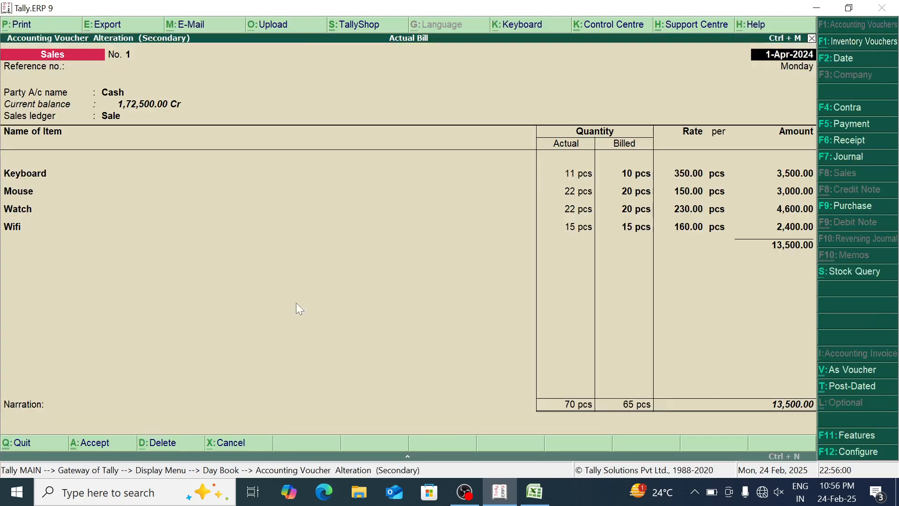
Turn on printing of the actual quantity column in the sales invoice's print configuration and accept the settings
key("alt+p")
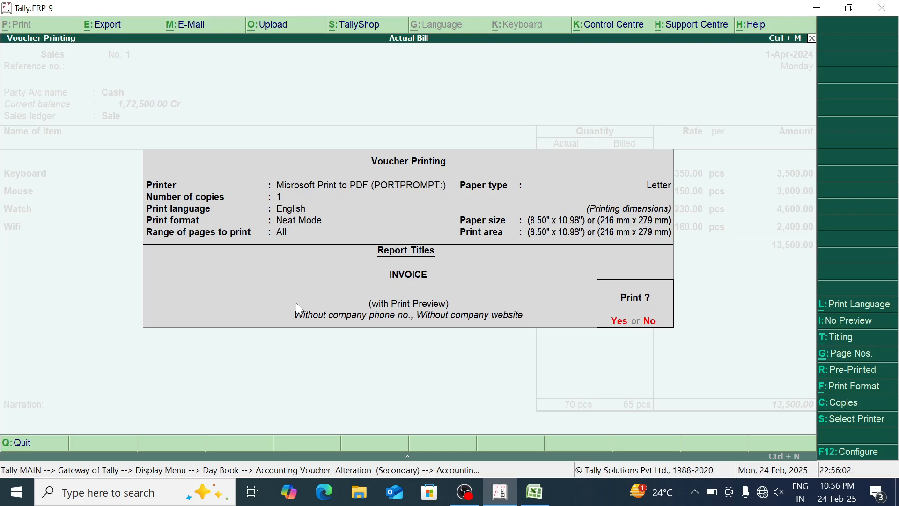
left_click(851, 451)
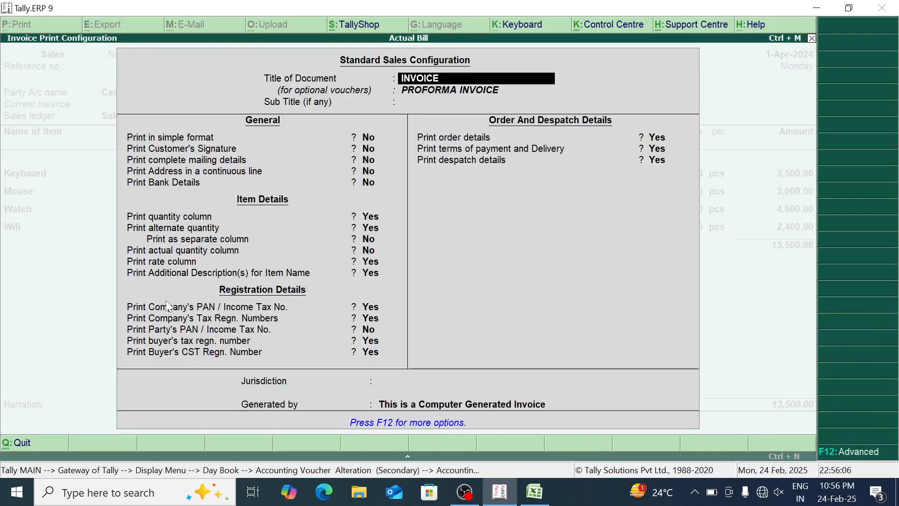
left_click(158, 256)
key("y")
key("Return")
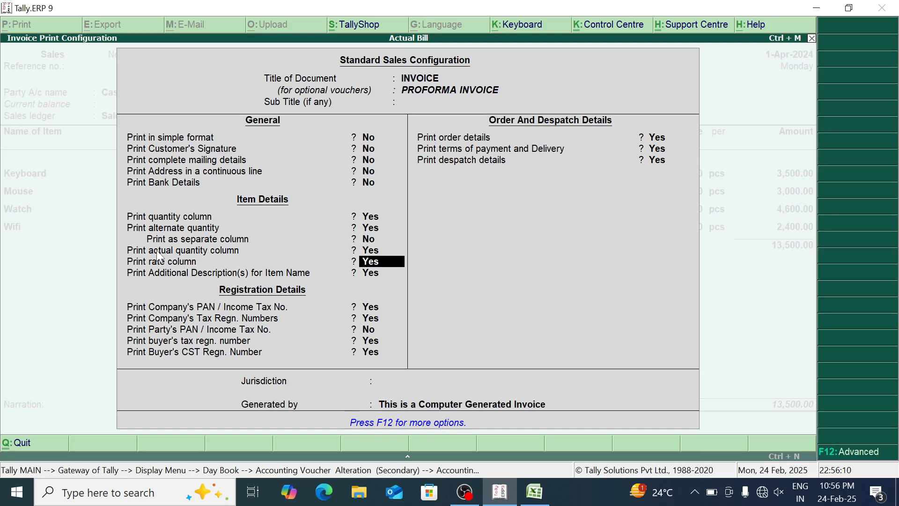
key("Return")
key("Return")
key("Return")
key("Return")
key("Return")
key("Return")
key("Return")
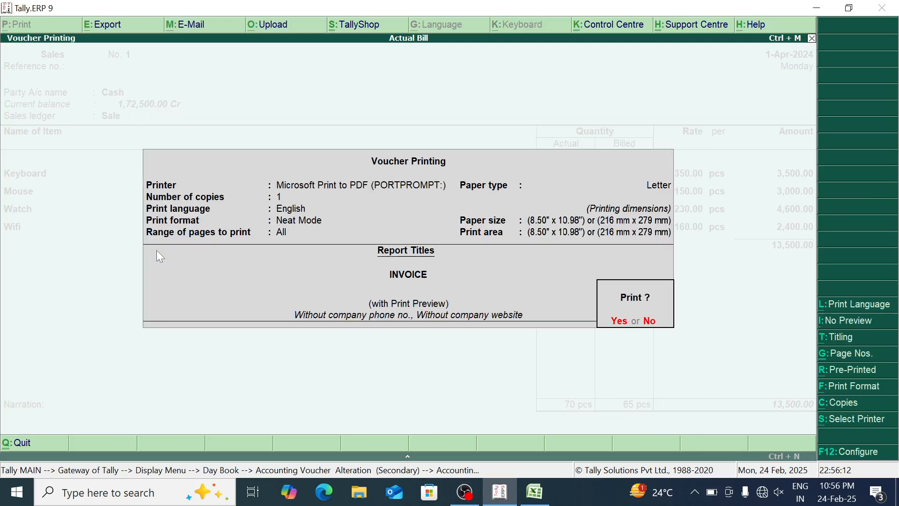
Preview the sales invoice enlarged to examine its shipped and billed quantity columns, and return to the Day Book
key("Return")
key("Return")
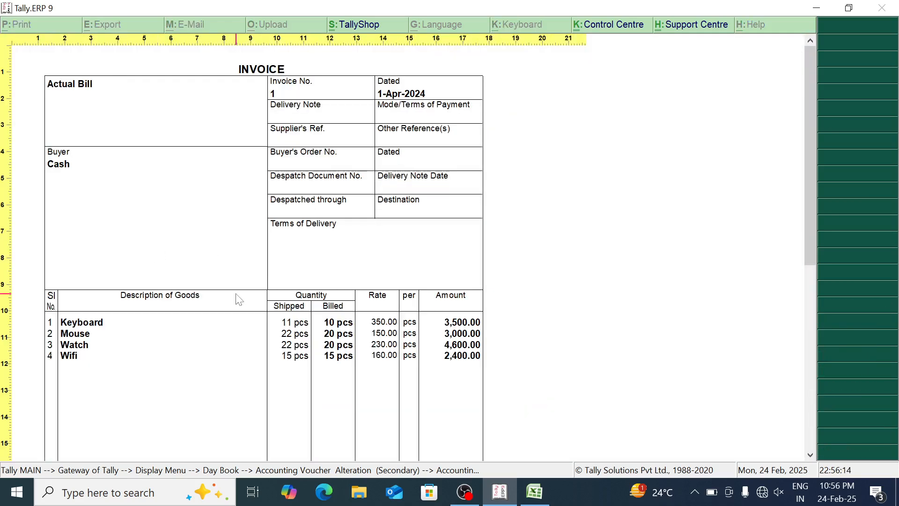
key("Escape")
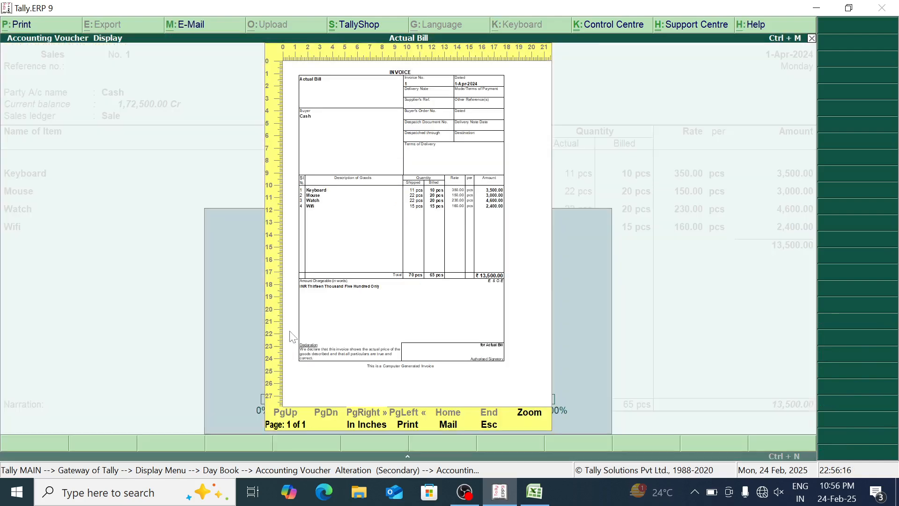
key("Escape")
Reopen the sales voucher and print its invoice to a PDF file named sale f on the desktop
key("Escape")
key("Return")
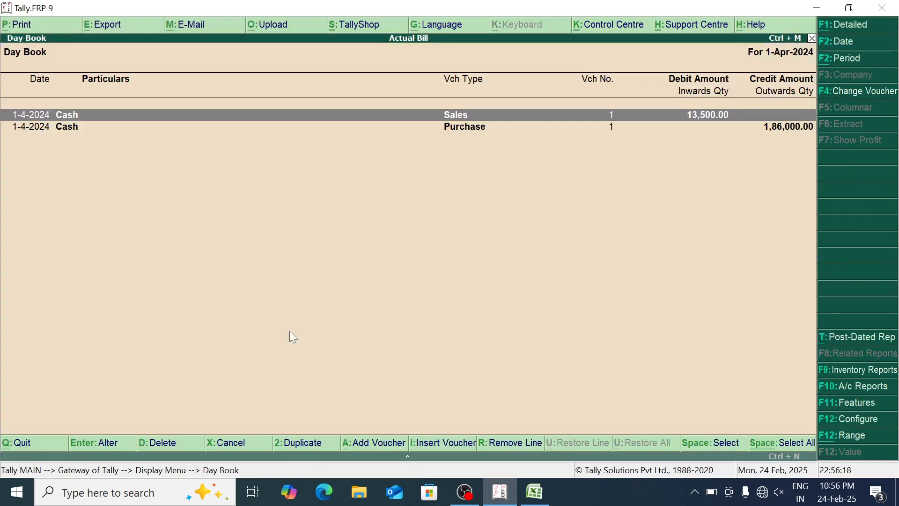
key("Escape")
key("Return")
key("Return")
key("alt+p")
key("Return")
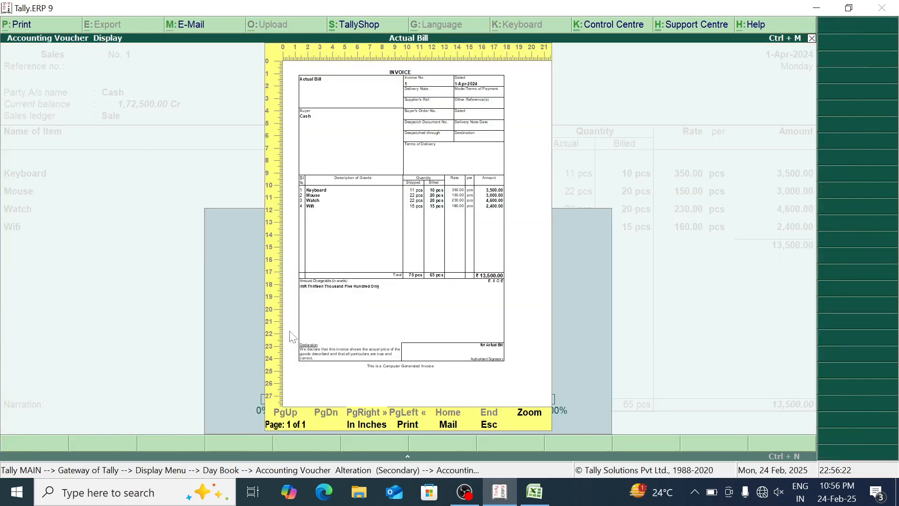
type("psale ")
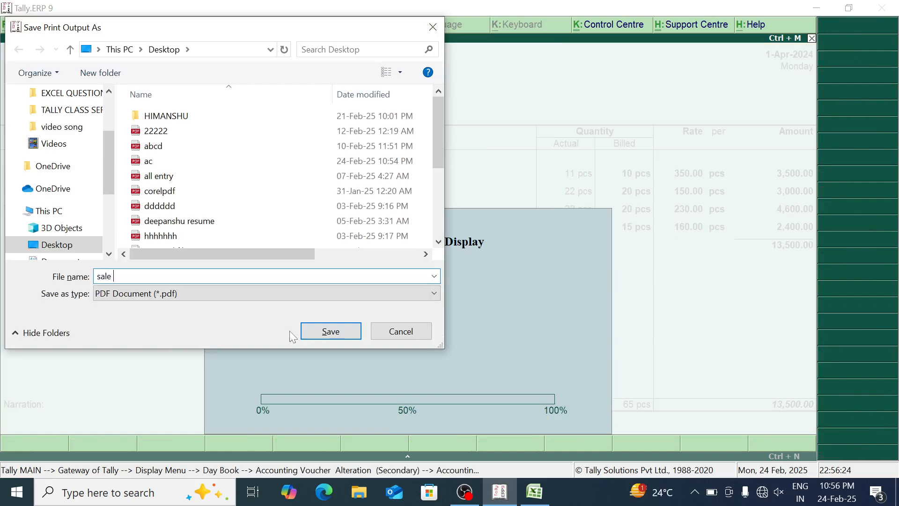
type("b")
key("Return")
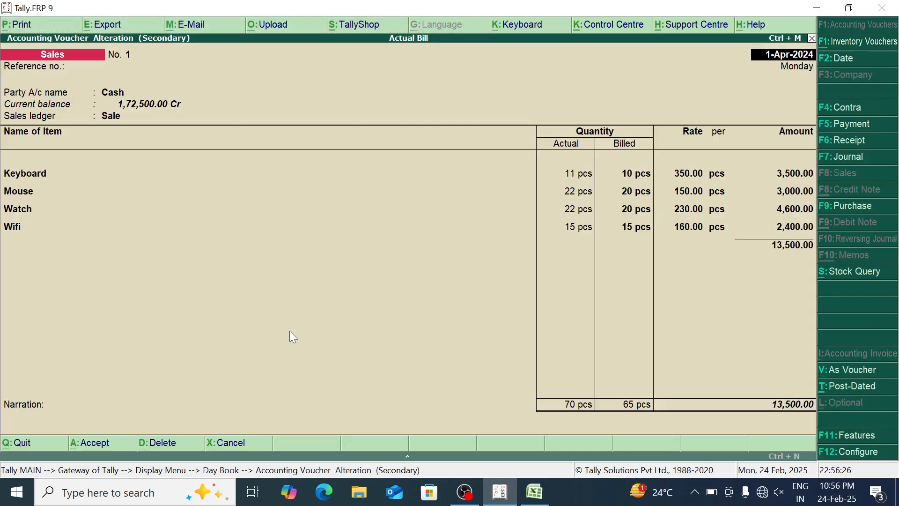
Leave the sales voucher without changes and go back to the Display Menu
key("Escape")
key("Return")
key("Escape")
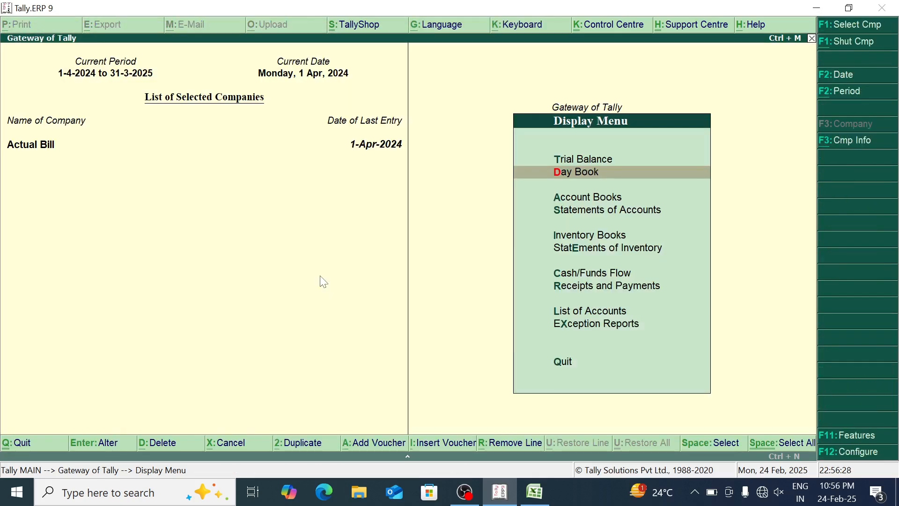
Switch to the desktop and open the ac and sale f PDF files in Microsoft Edge, declining the default browser offer
key("super+d")
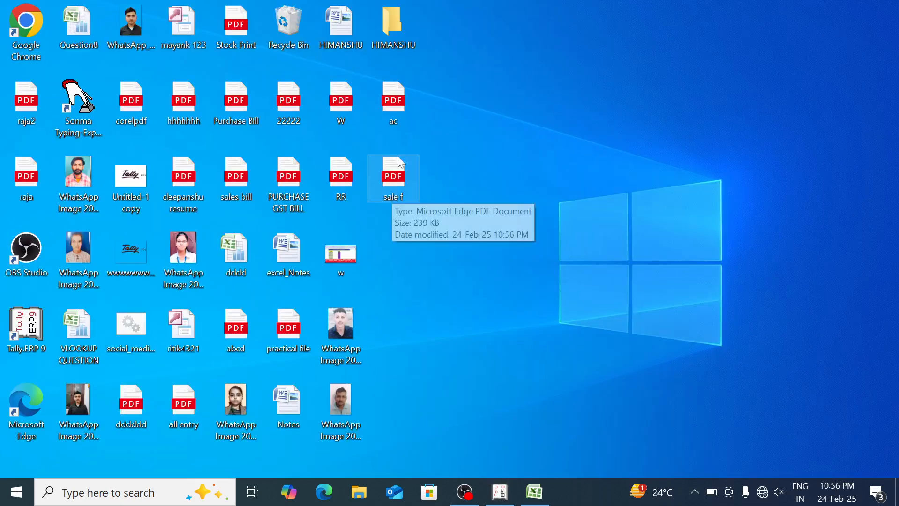
double_click(410, 113)
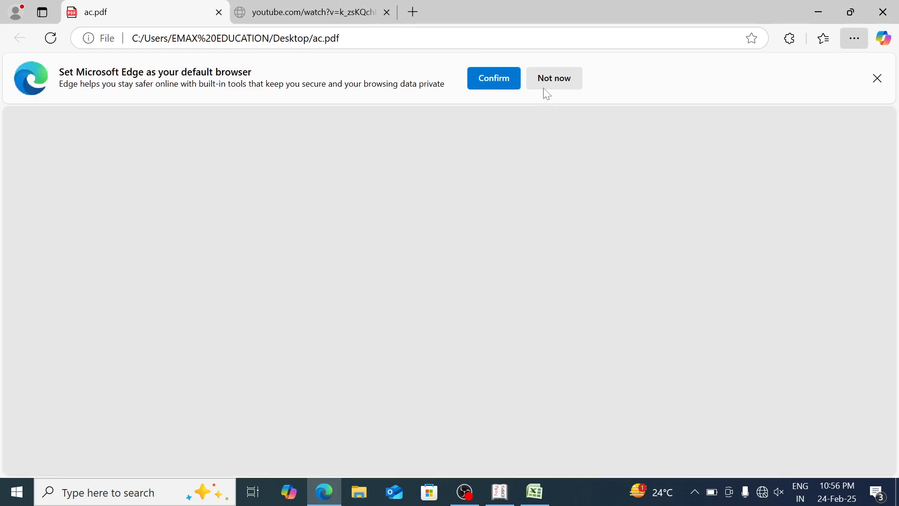
left_click(545, 89)
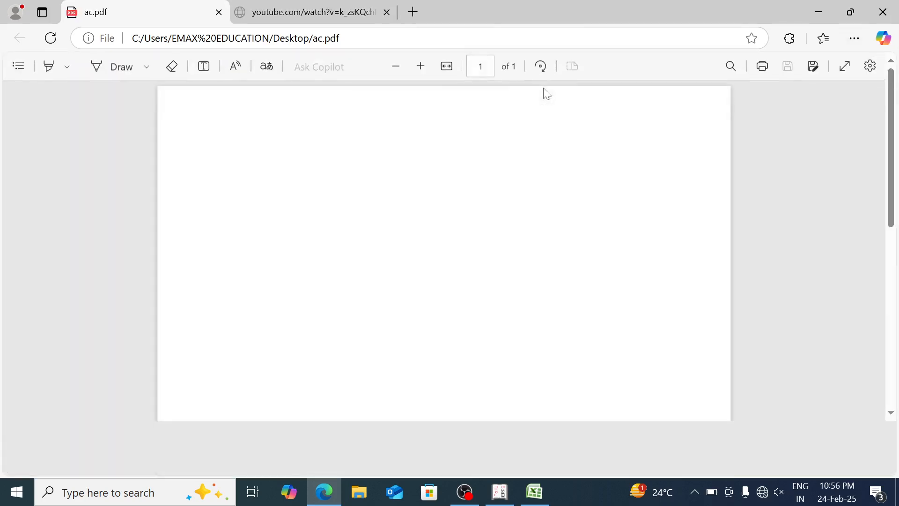
key("super+d")
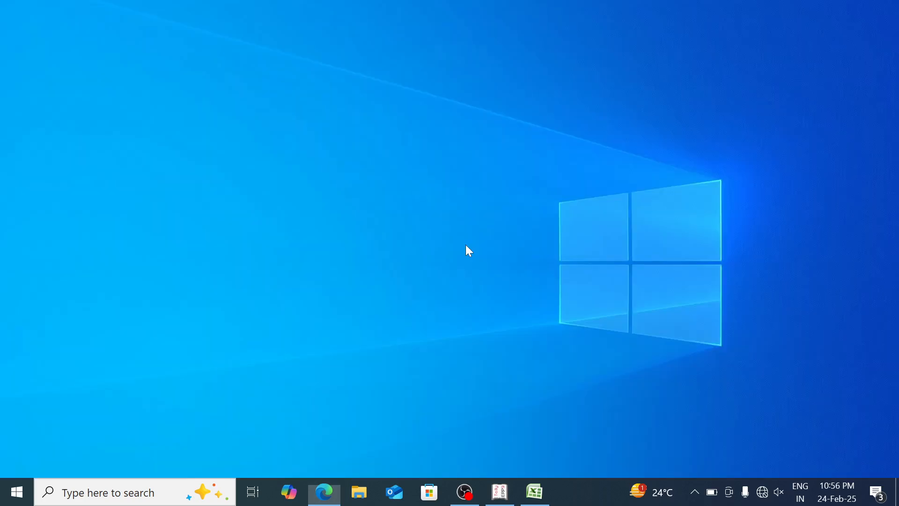
double_click(386, 185)
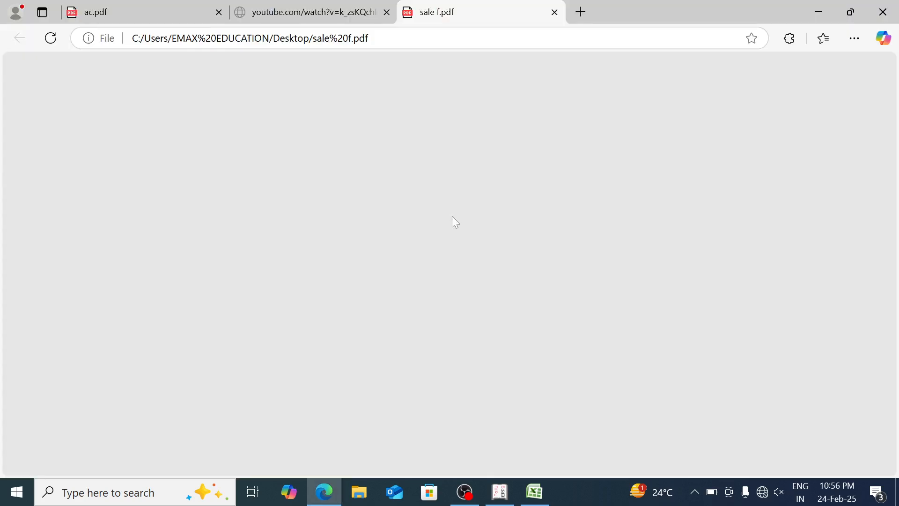